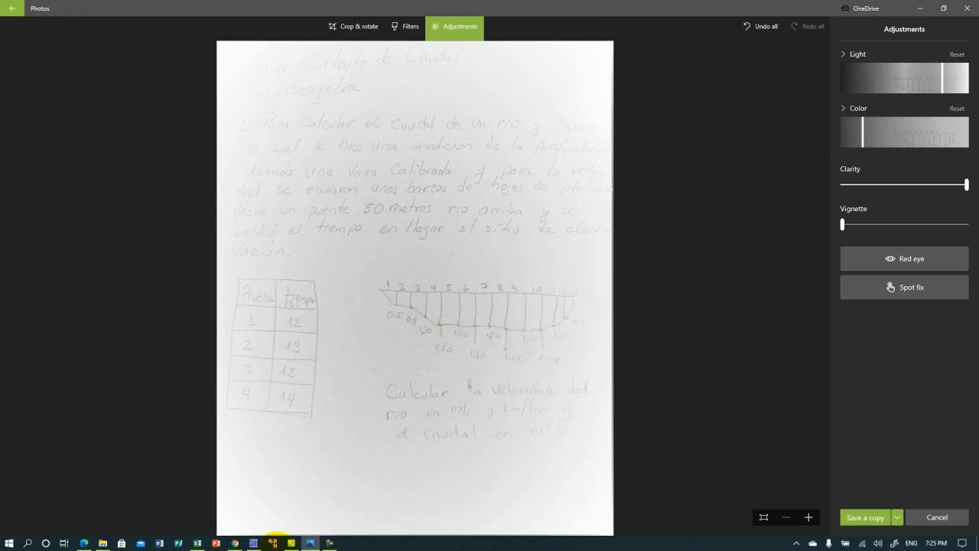
click(197, 542)
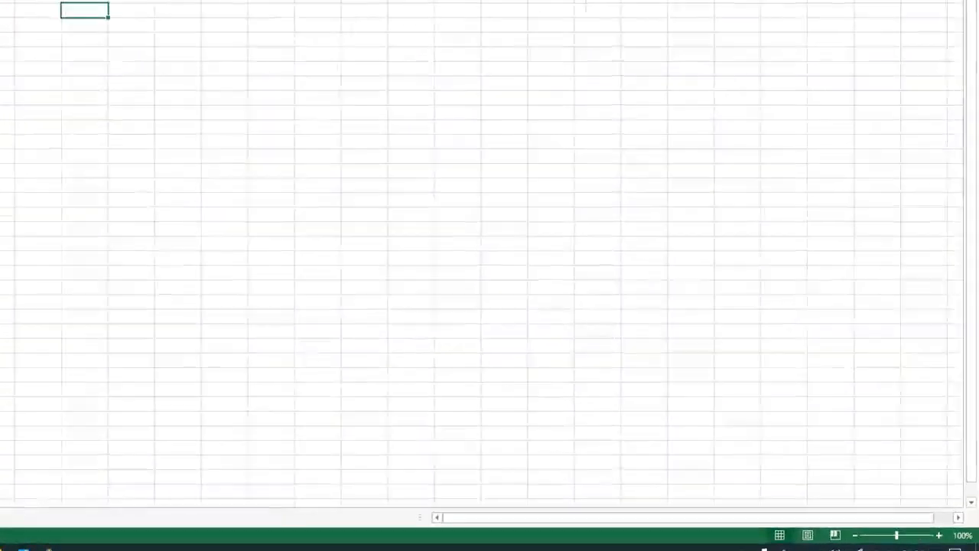
click(3, 548)
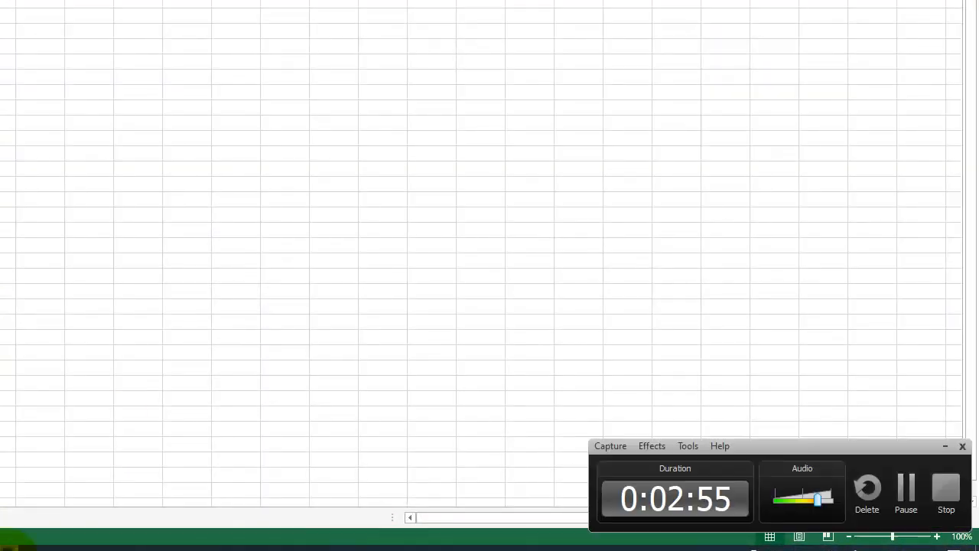
click(906, 494)
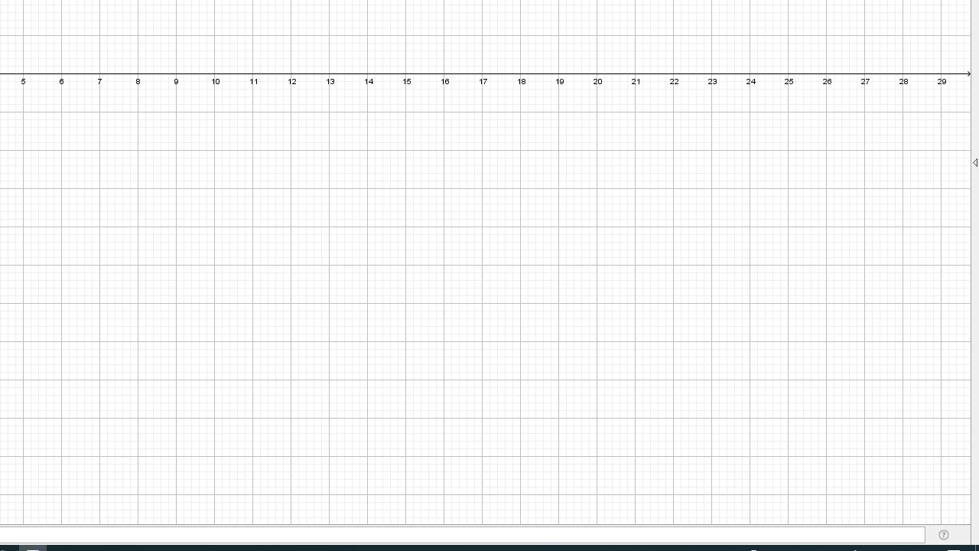
key(ctrl+shift+s)
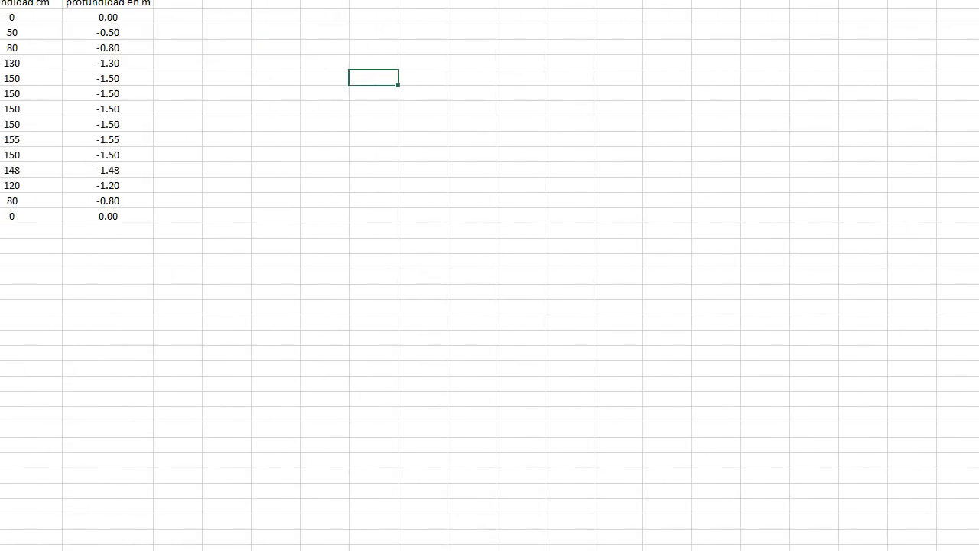
Copy the tiempo column (A1:A5) from the Excel sheet and paste it into the GeoGebra spreadsheet starting at A1.
click(42, 51)
drag(42, 51, 41, 110)
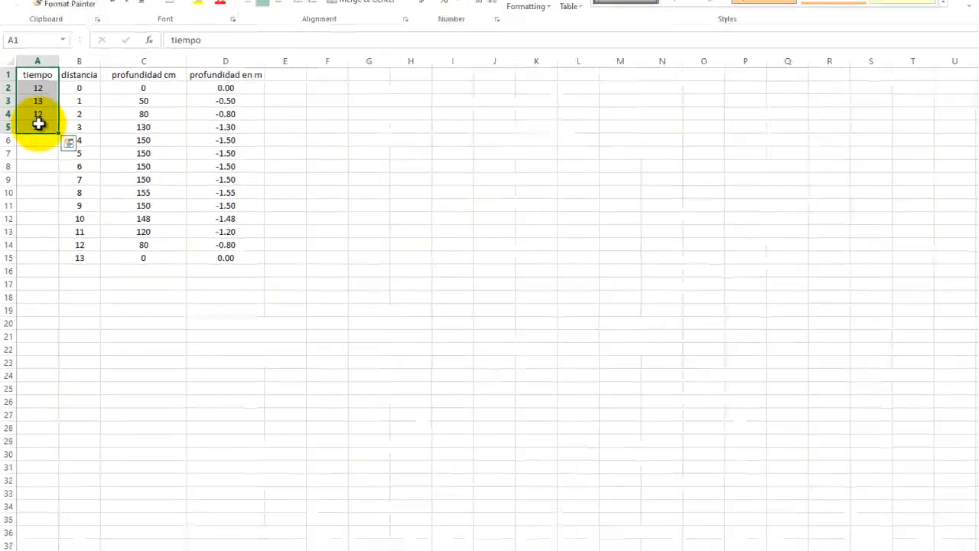
right_click(46, 107)
click(46, 169)
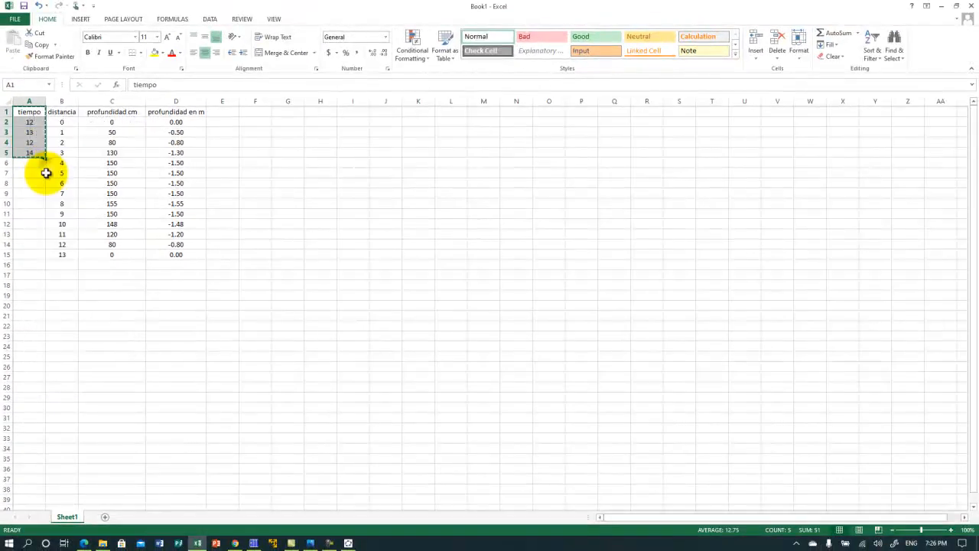
click(347, 543)
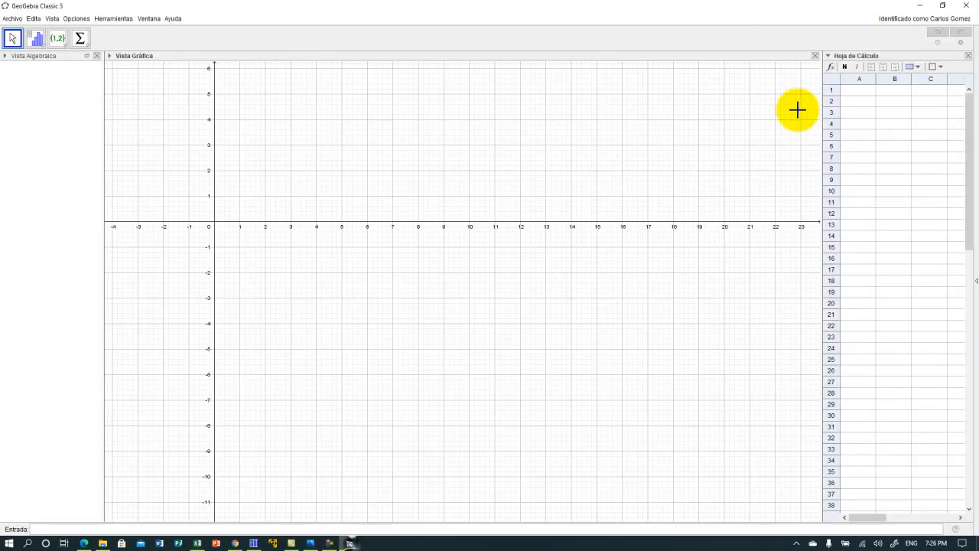
click(853, 94)
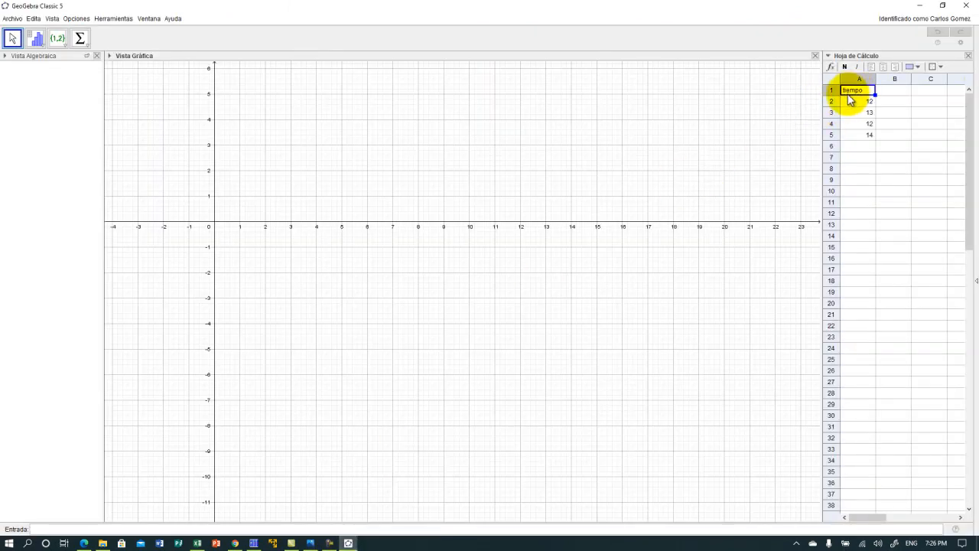
Copy the distancia column (B1:B15) from Excel and paste it into the GeoGebra spreadsheet starting at B1.
click(197, 543)
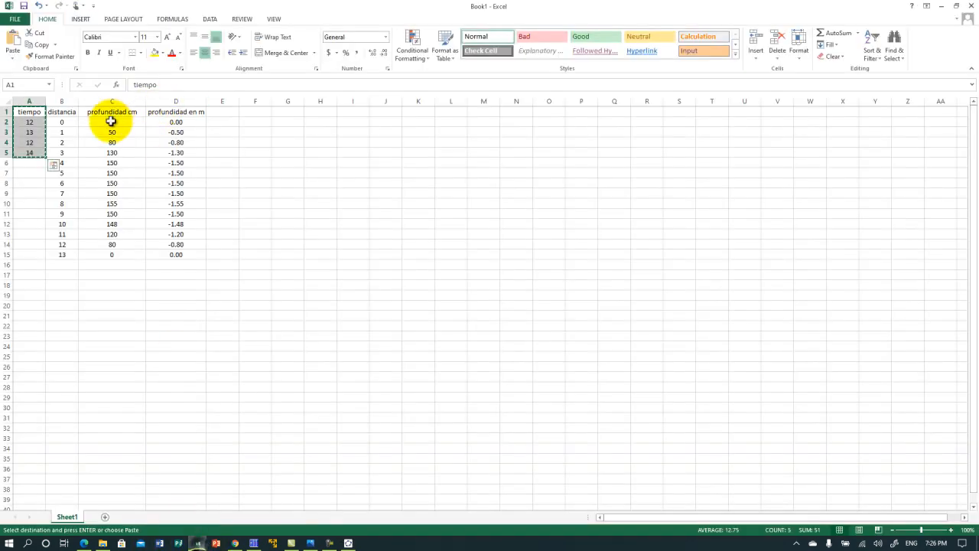
drag(67, 113, 67, 252)
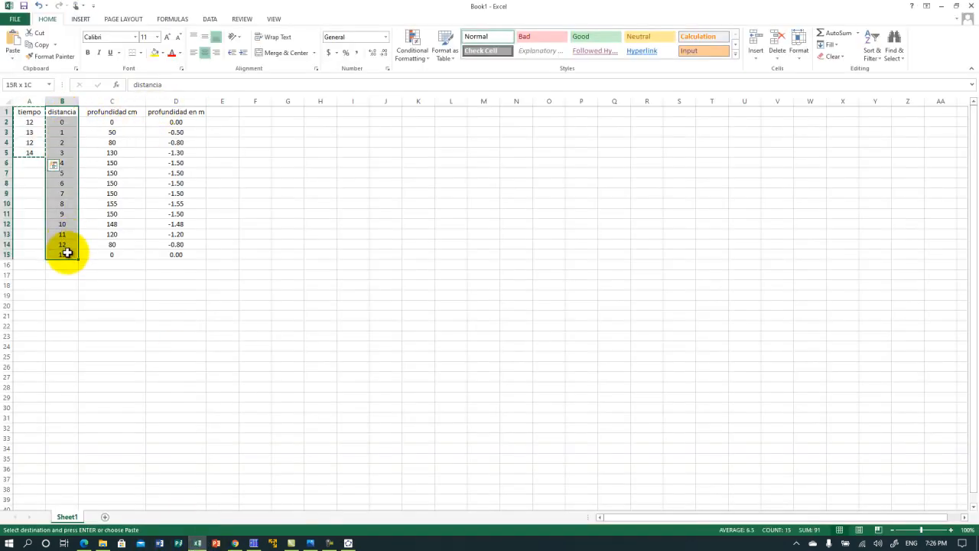
key(ctrl+c)
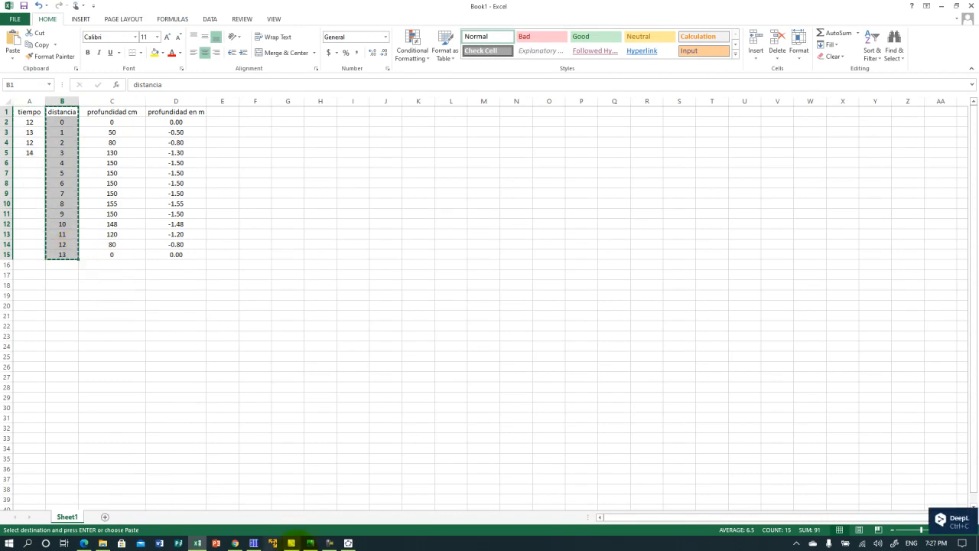
click(348, 543)
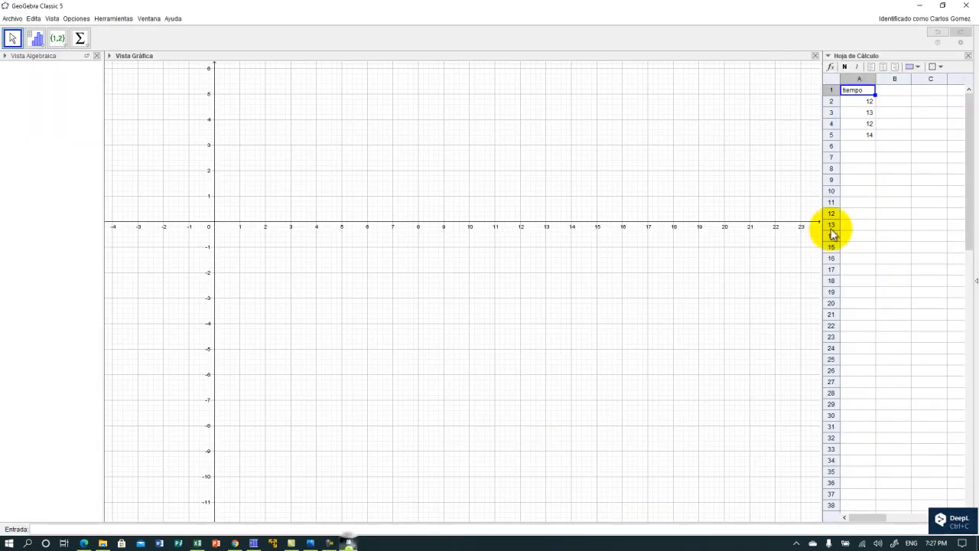
click(889, 94)
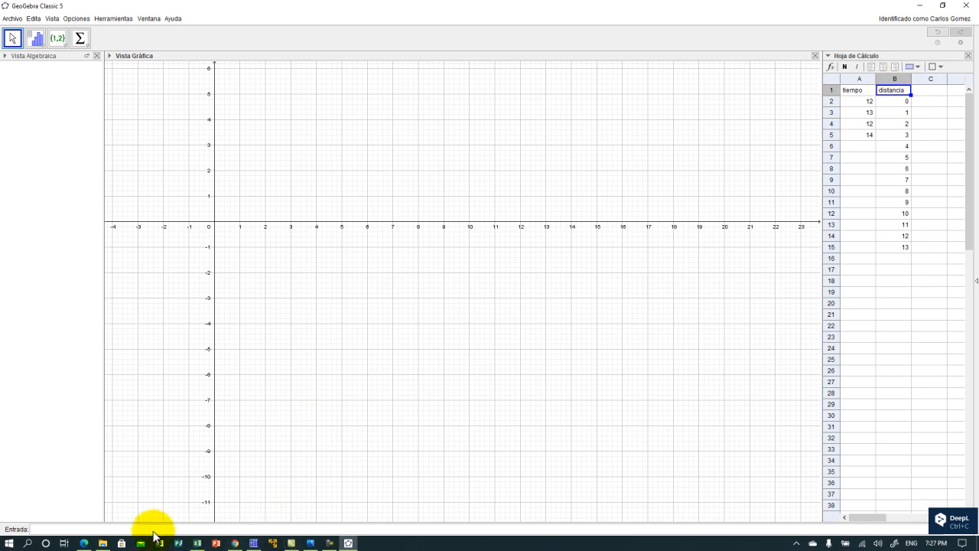
Copy the "profundidad en m" column (D1:D15) from Excel and paste it into the GeoGebra spreadsheet starting at C1.
click(198, 543)
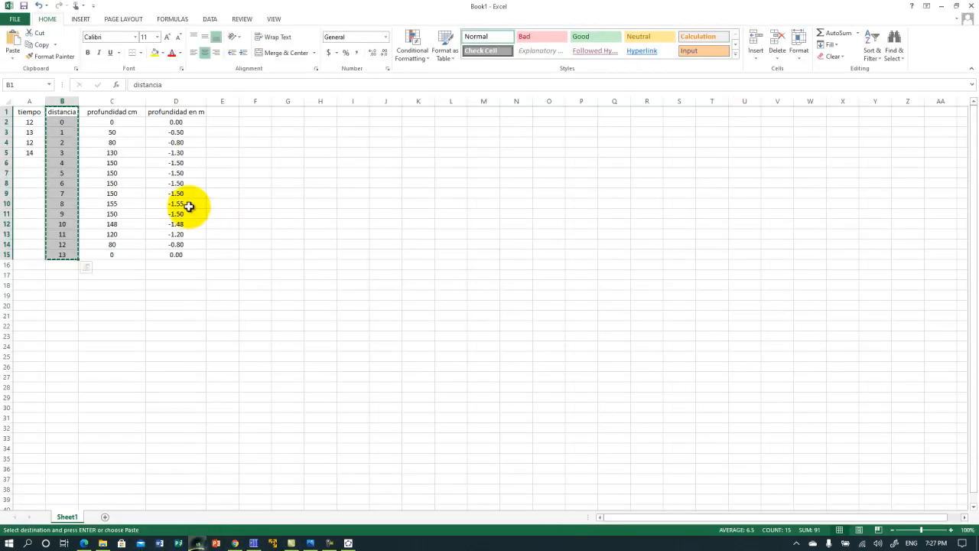
drag(187, 114, 177, 253)
key(ctrl+c)
click(349, 541)
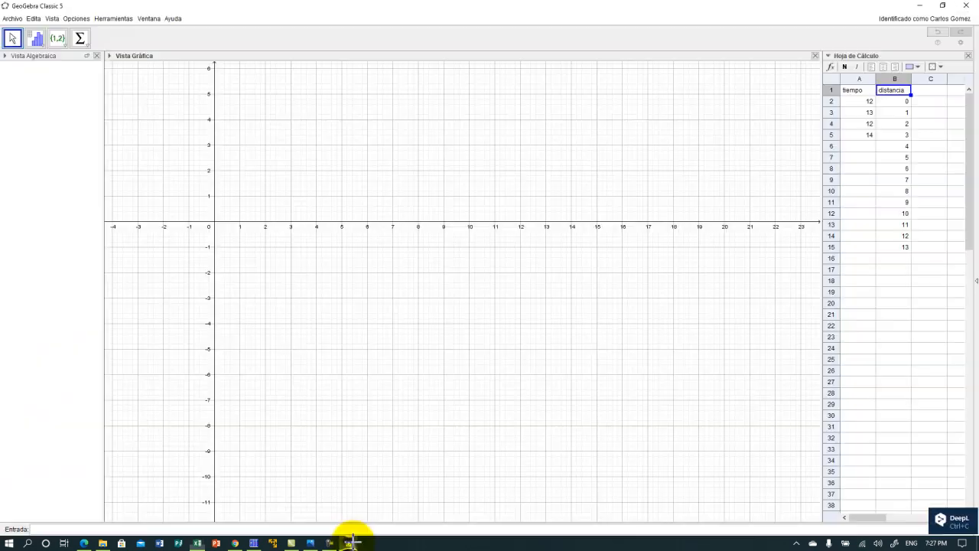
click(923, 91)
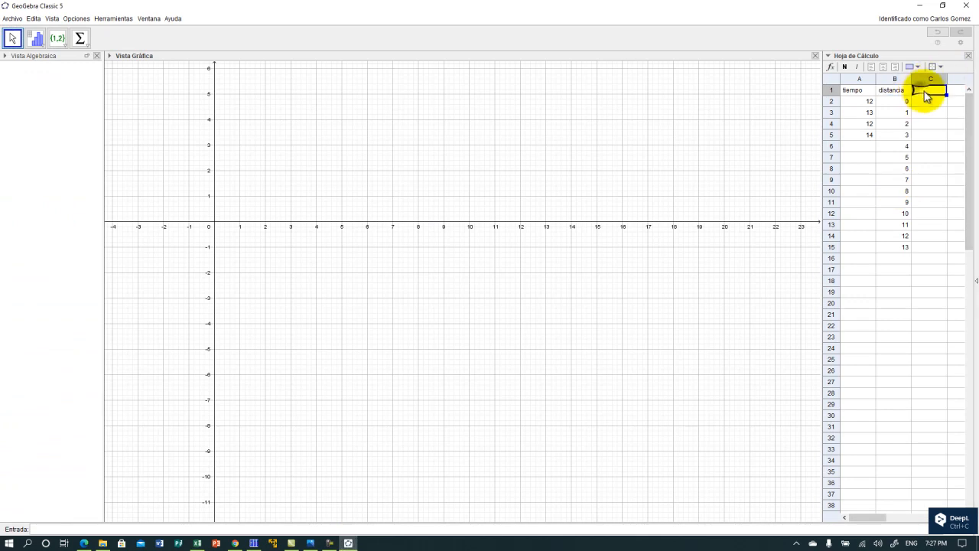
key(ctrl+v)
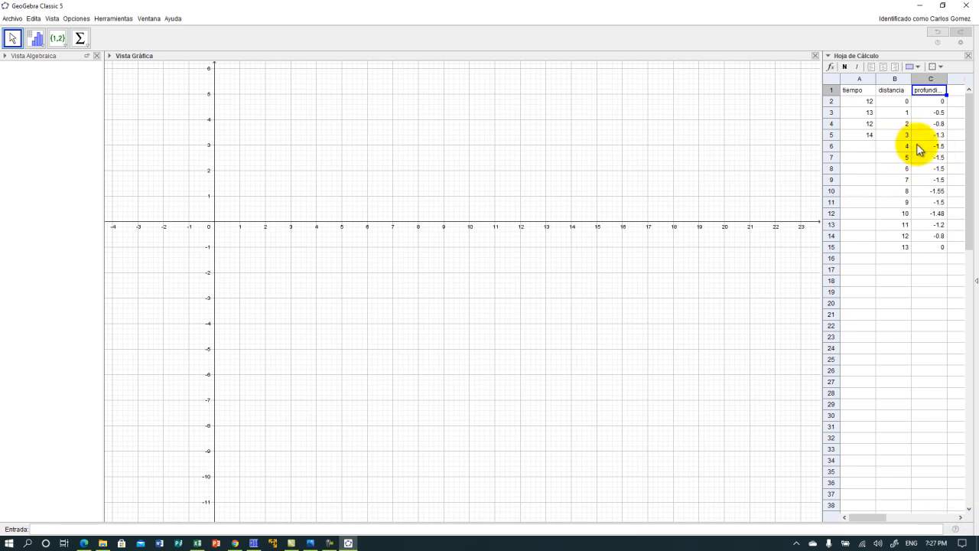
Create a list of points from the distance and depth values in spreadsheet cells B2:C15.
click(898, 105)
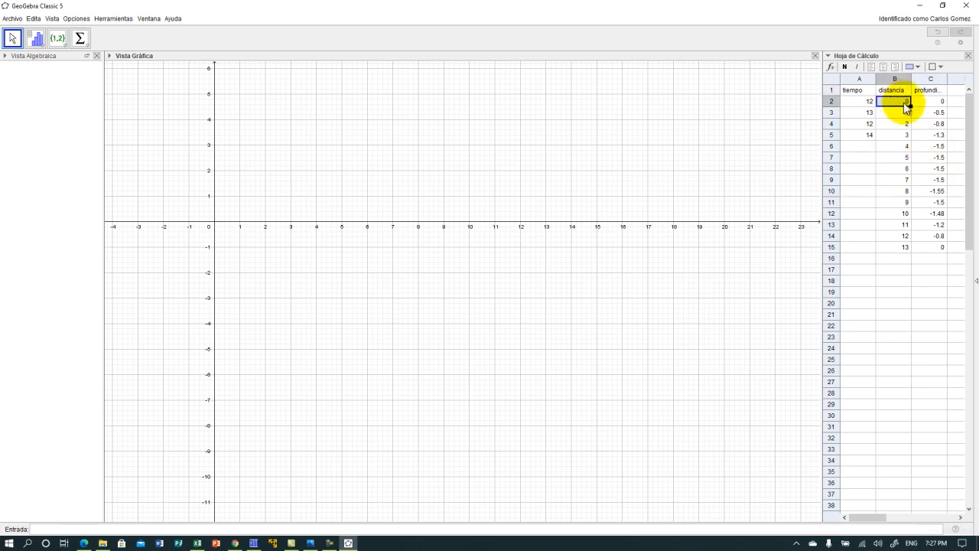
shift+click(934, 245)
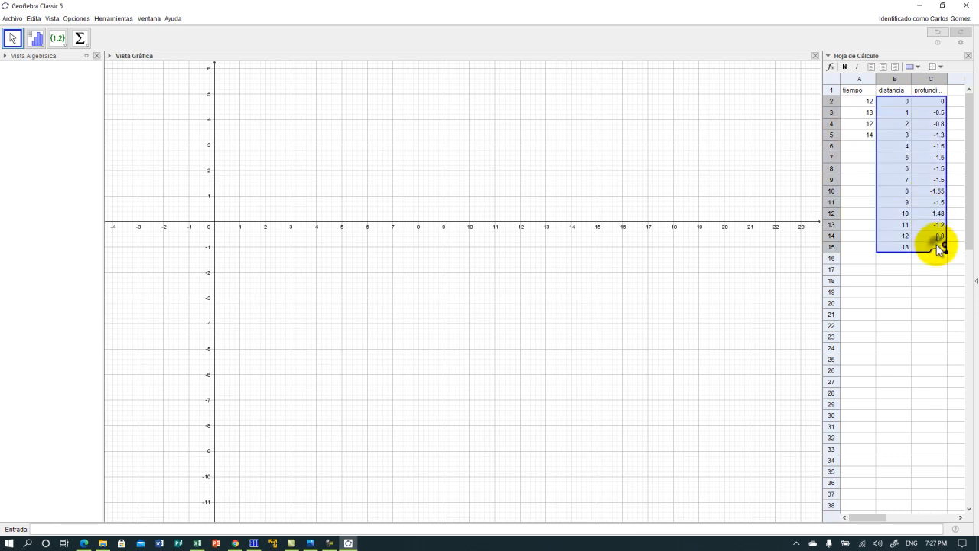
right_click(900, 132)
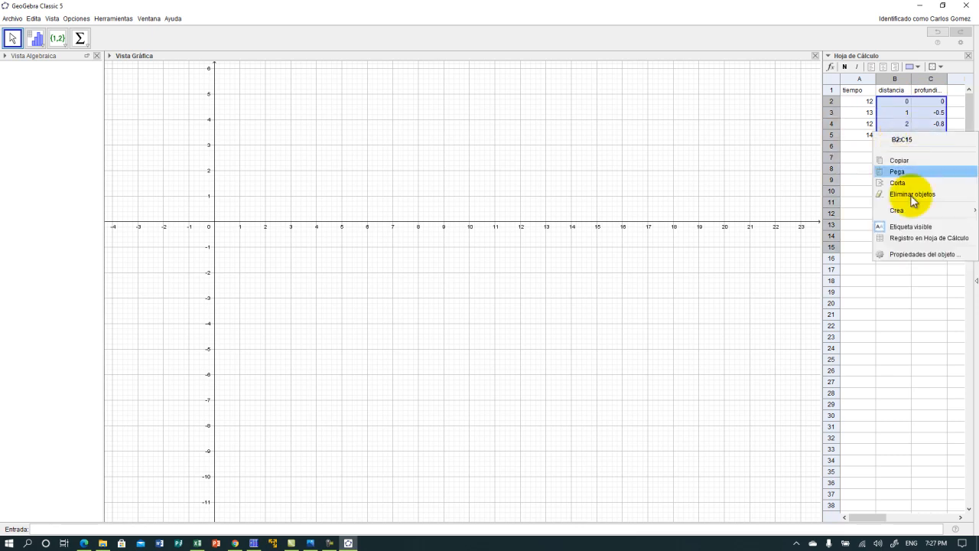
mouse_move(913, 211)
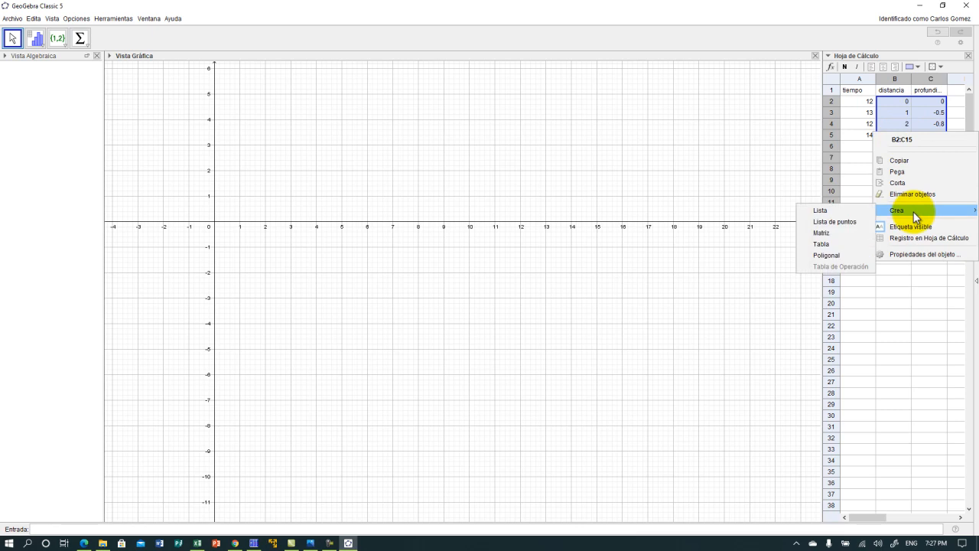
click(853, 222)
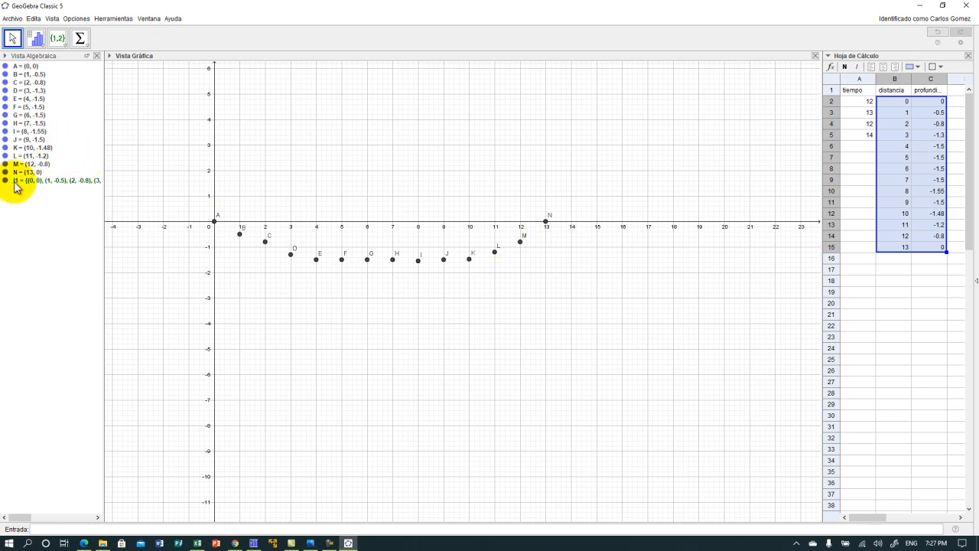
Create a list from the tiempo values in spreadsheet cells A2:A5.
click(867, 106)
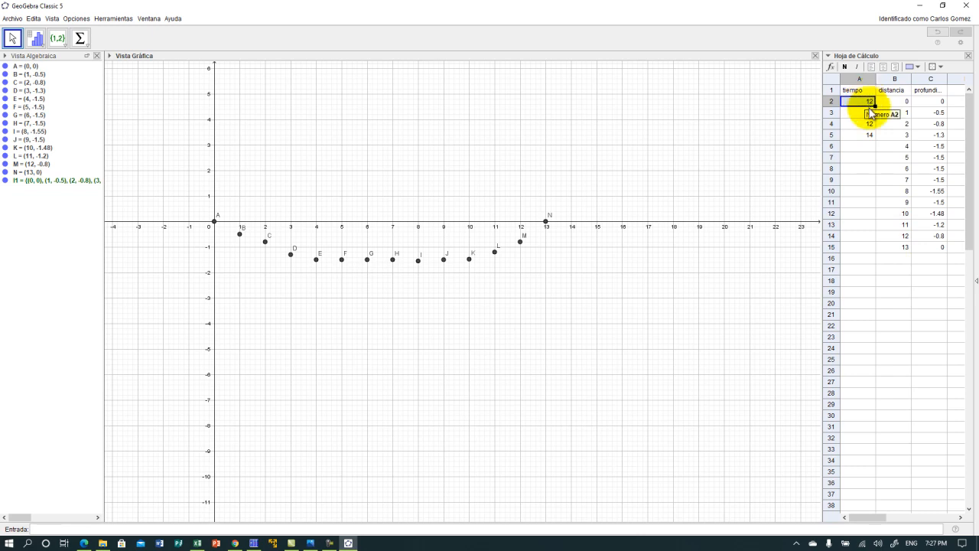
shift+click(866, 138)
right_click(863, 130)
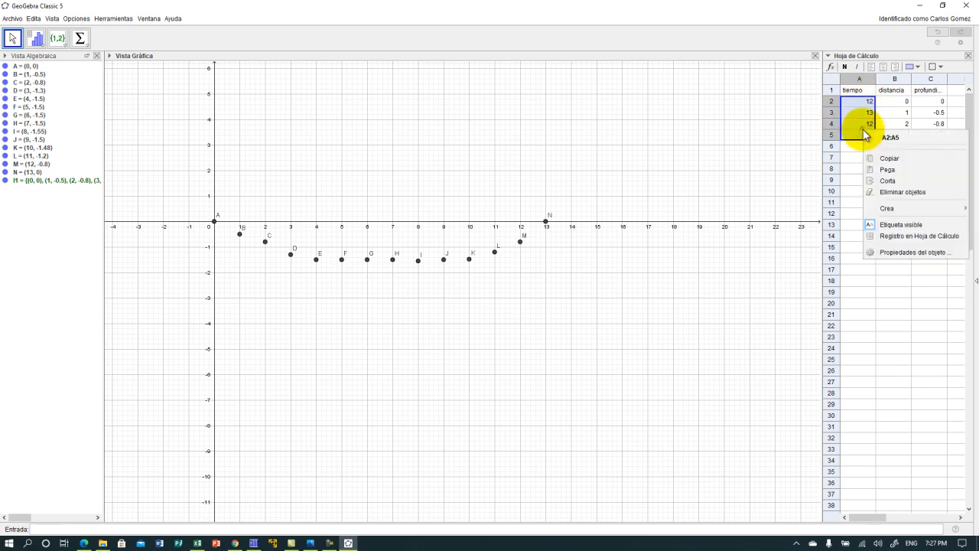
mouse_move(891, 210)
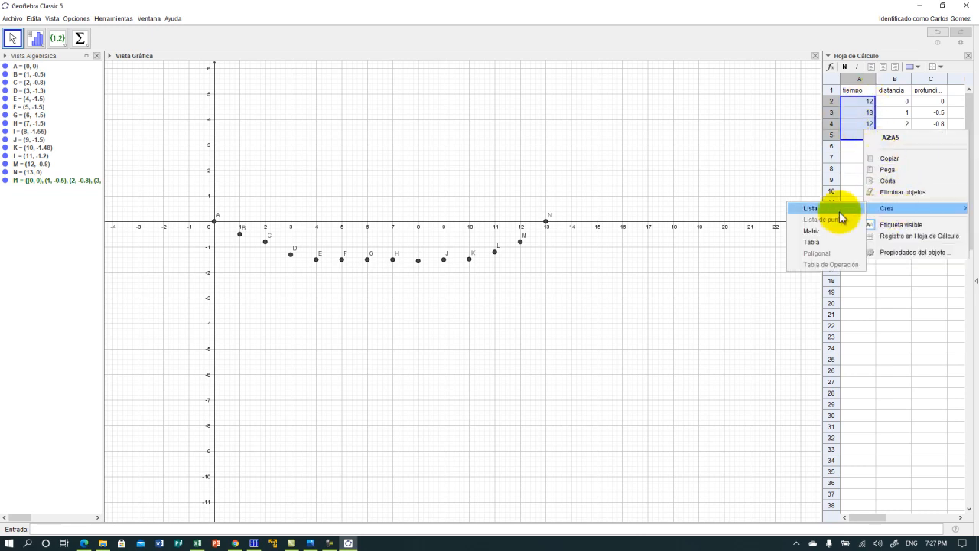
click(813, 210)
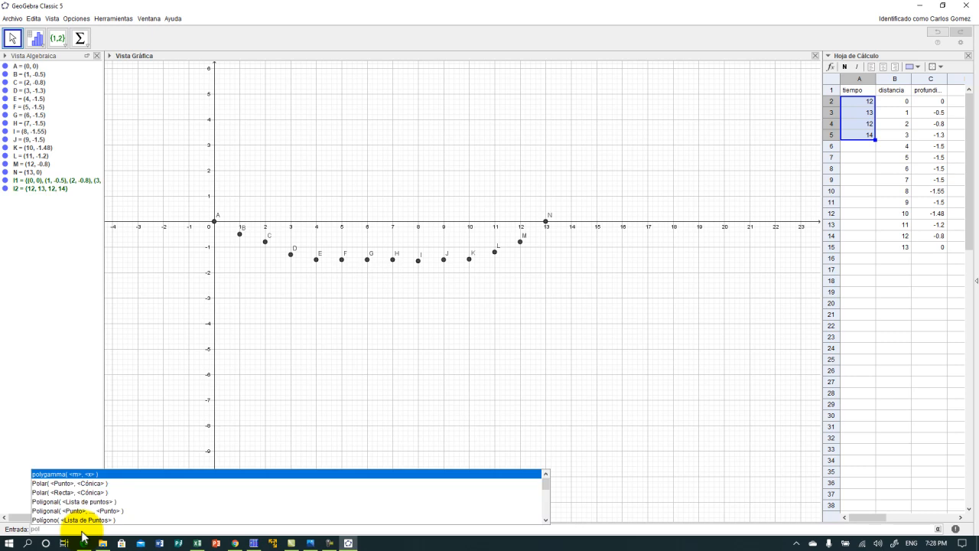
text(ino)
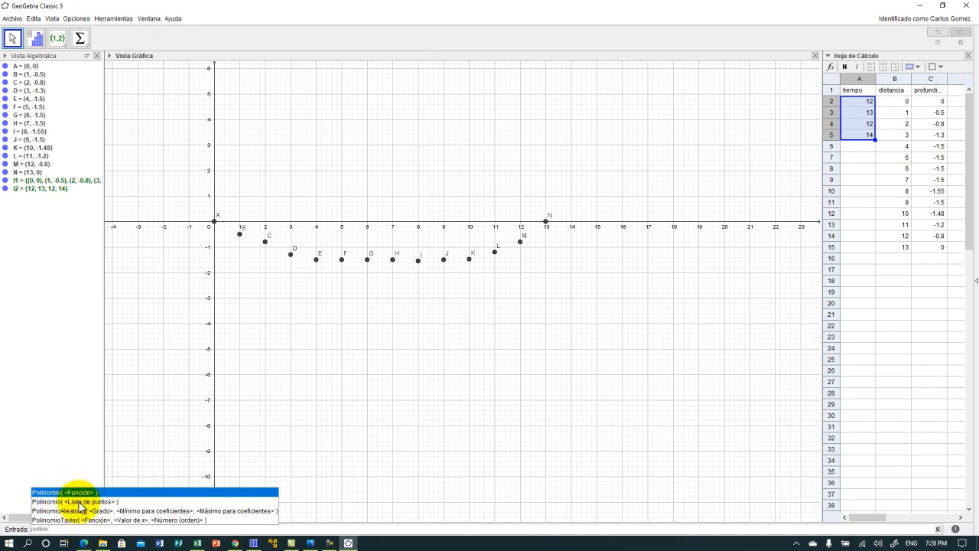
click(79, 502)
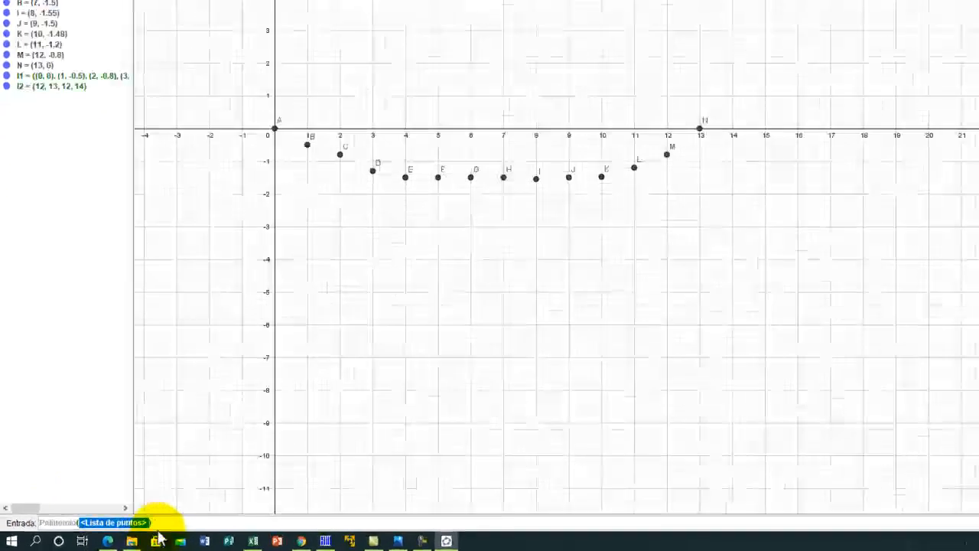
drag(183, 517, 28, 515)
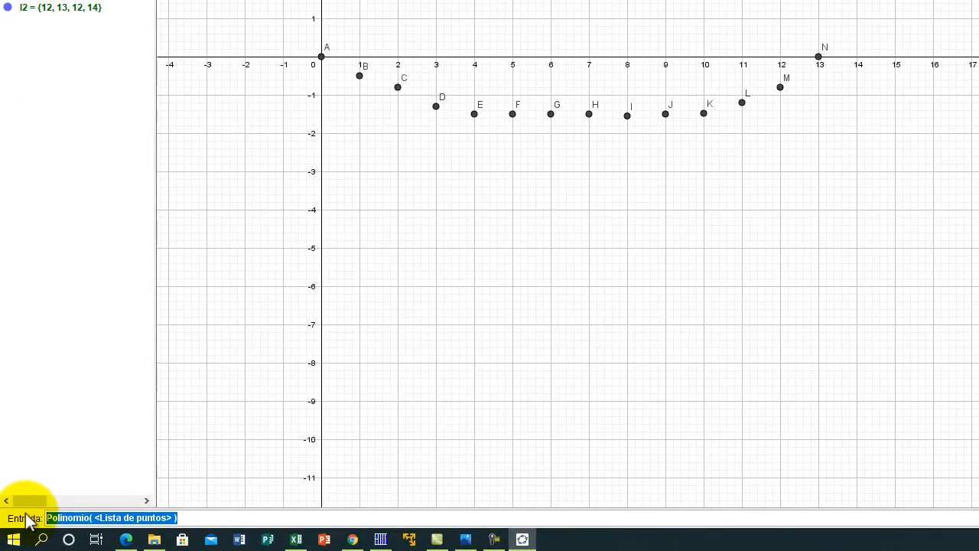
Build a polygon from the list of river profile points with the command Polígono(l1).
text(polígono)
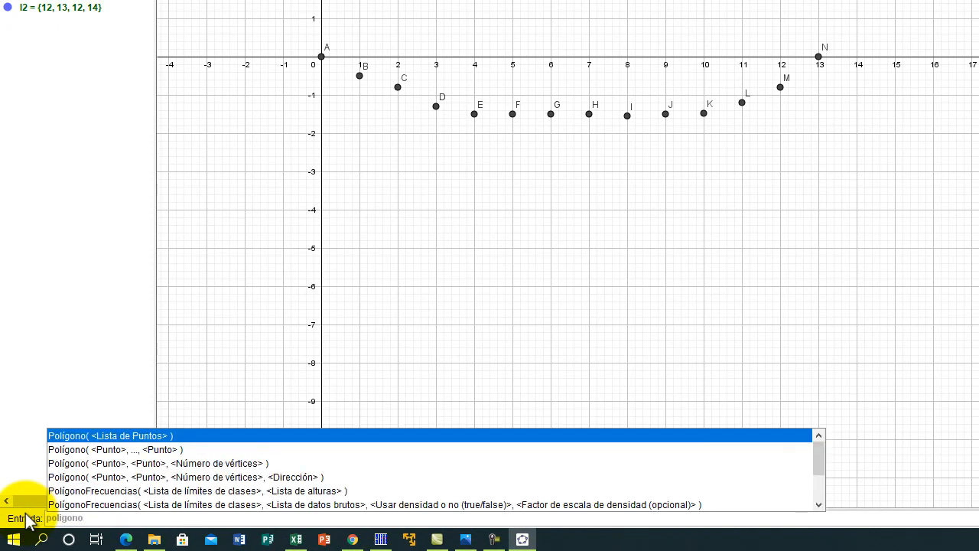
key(Return)
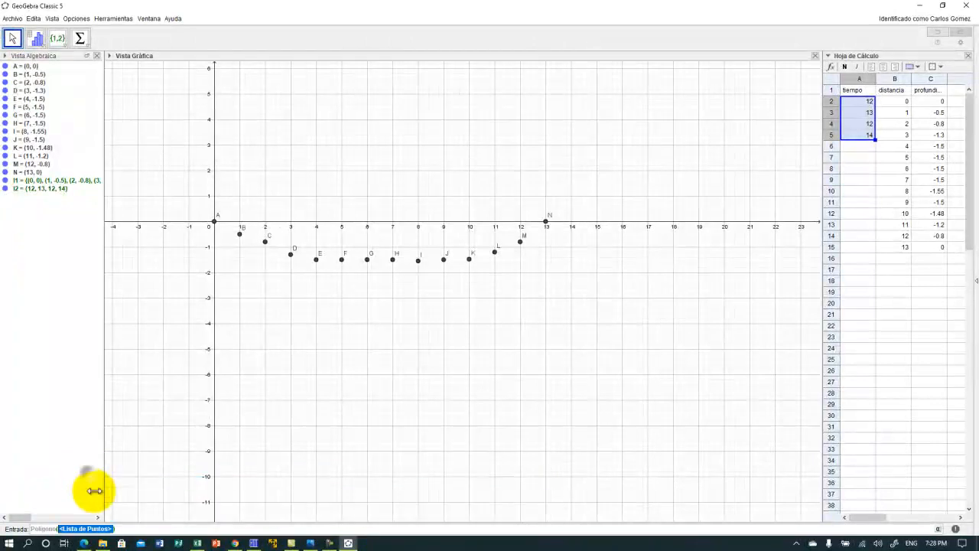
click(113, 527)
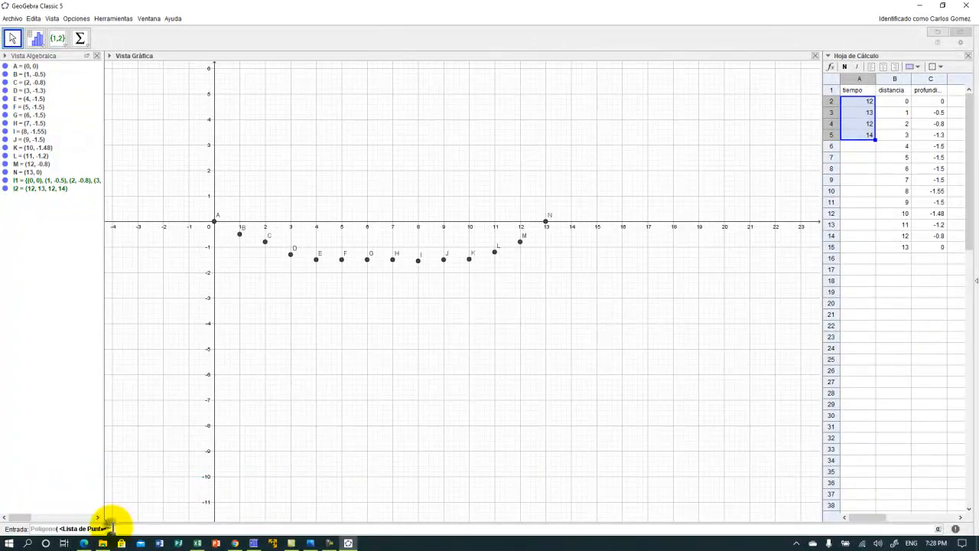
key(BackSpace)
key(BackSpace)
key(BackSpace)
key(BackSpace)
key(BackSpace)
key(BackSpace)
key(BackSpace)
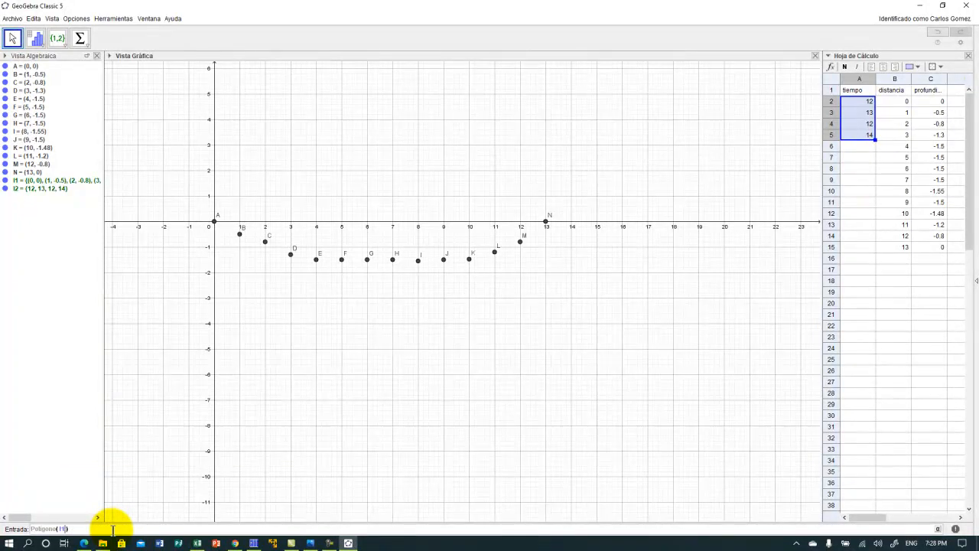
key(Return)
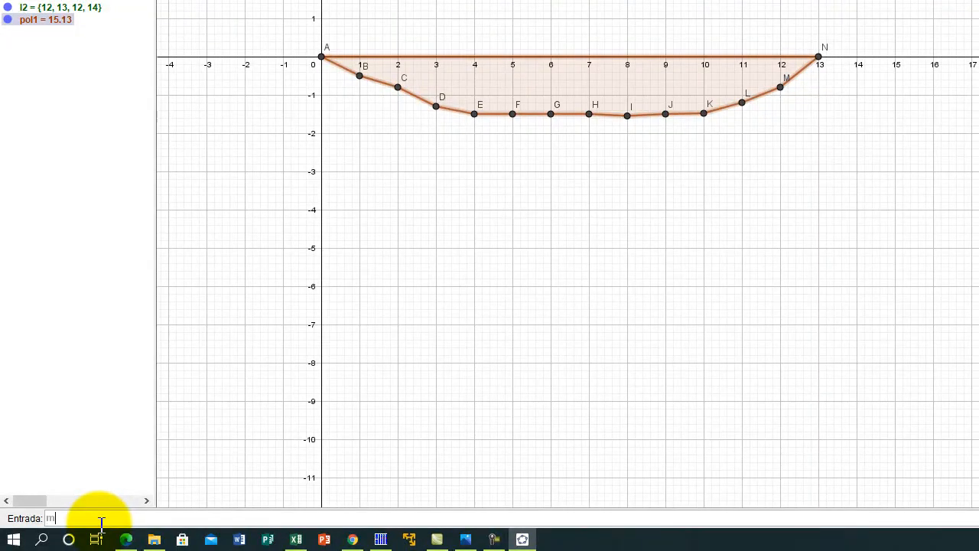
Calculate the mean of the time values list with the command media(l2).
text(ia)
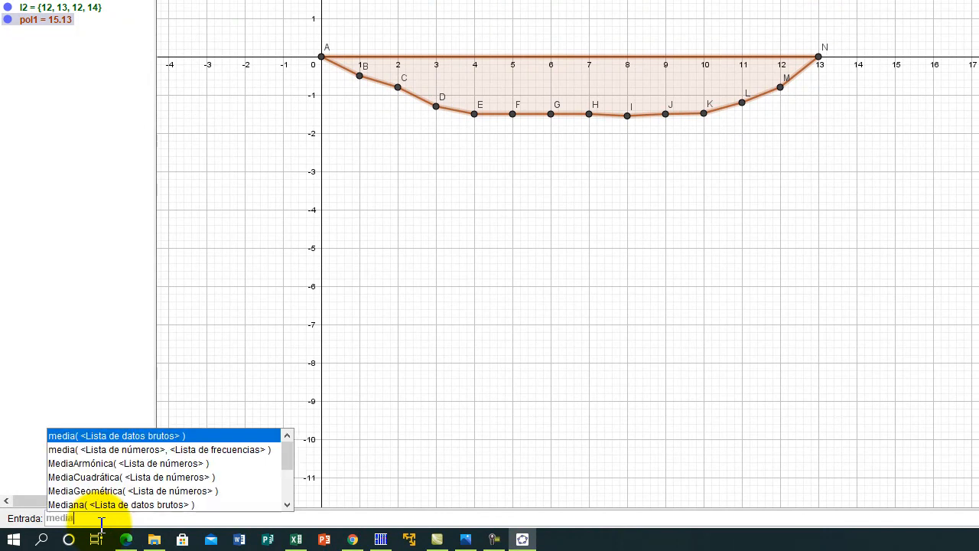
click(110, 433)
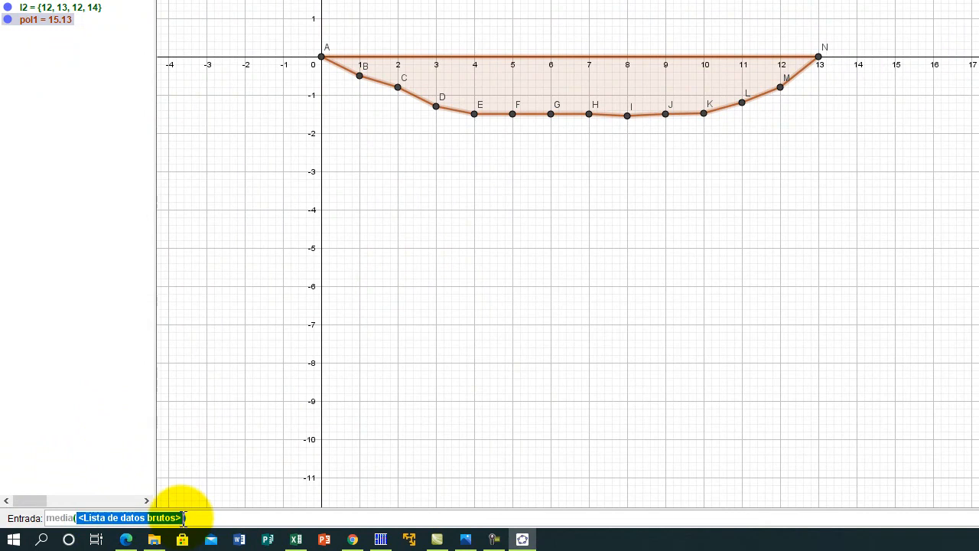
click(184, 518)
drag(183, 517, 121, 517)
click(150, 518)
drag(188, 517, 82, 512)
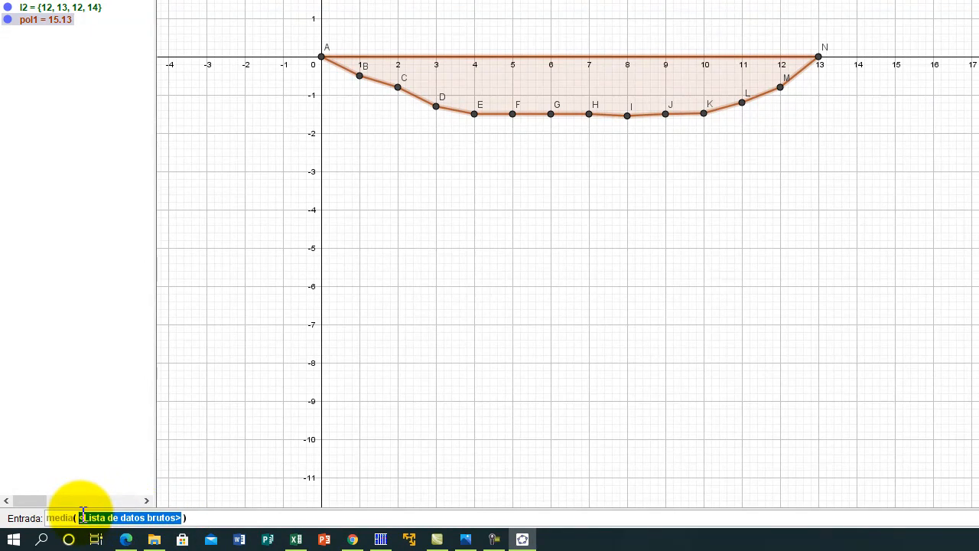
text(l2)
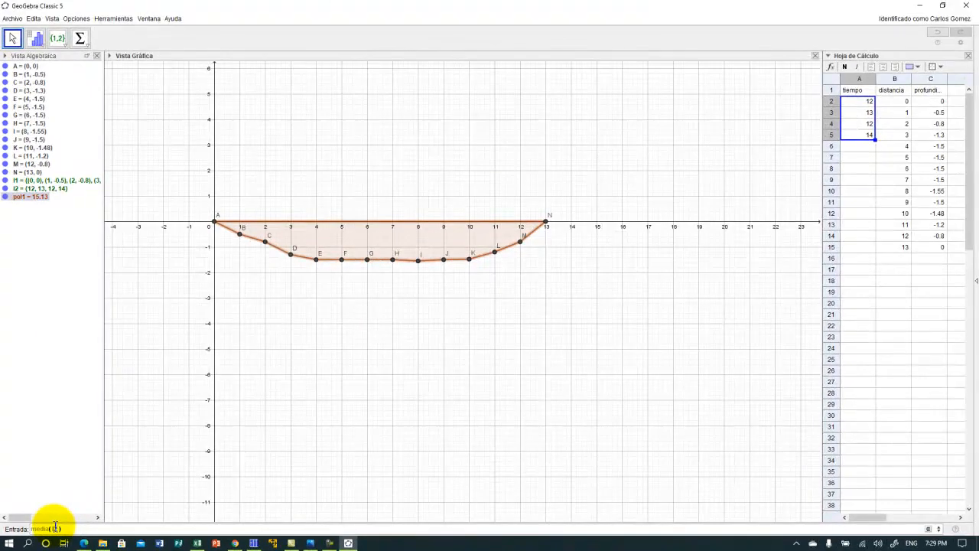
key(Return)
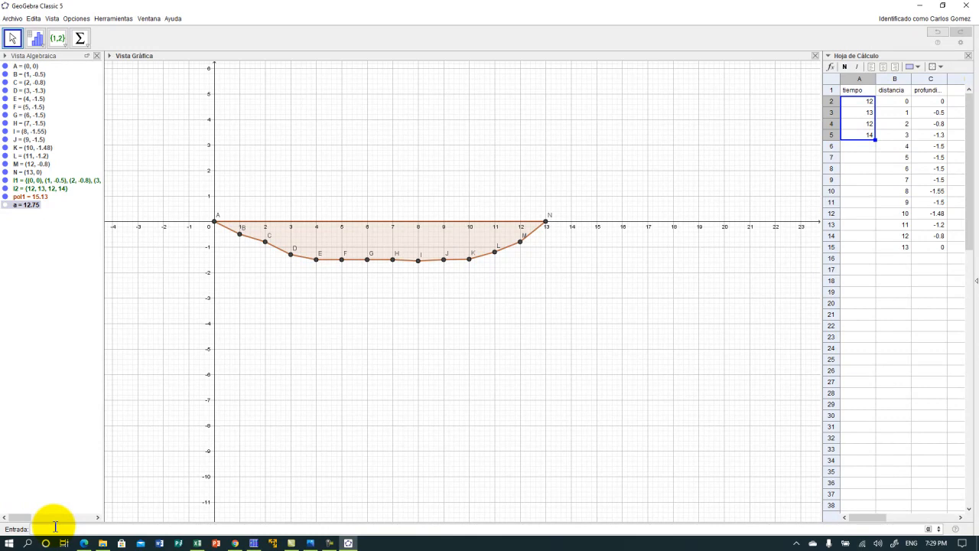
Detach the spreadsheet view into its own window and minimize it.
click(960, 56)
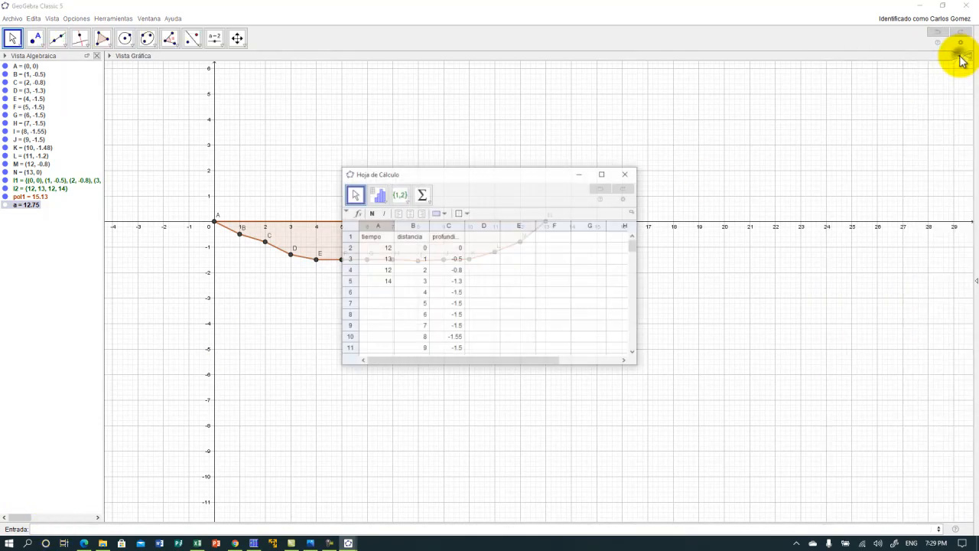
click(579, 173)
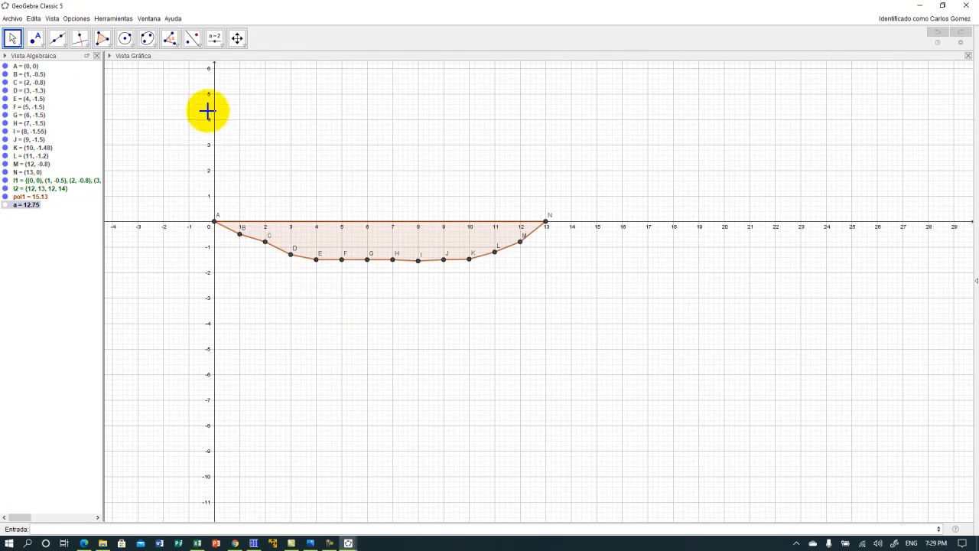
Create a number slider named distancia above the river profile, ranging from 0 to 100 with an increment of 0.1.
click(217, 42)
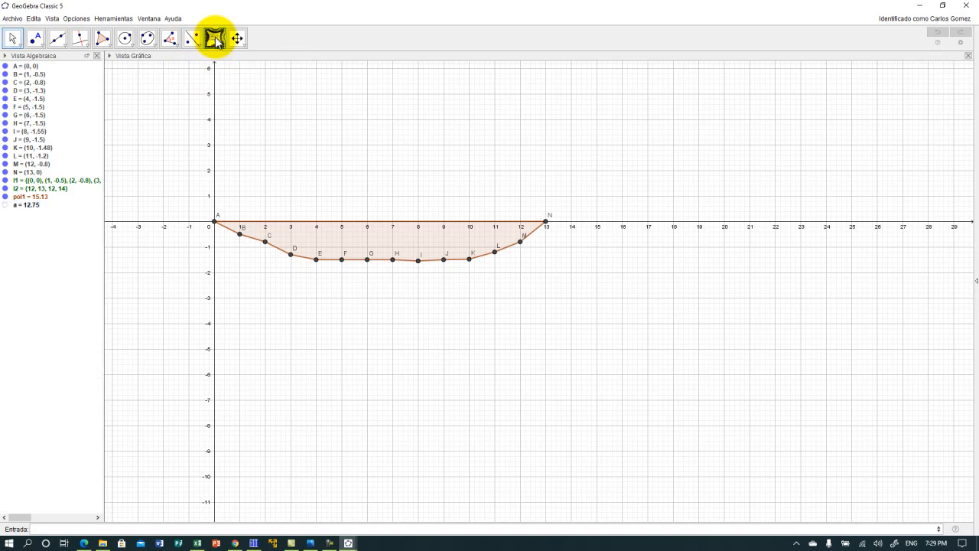
click(215, 40)
click(218, 61)
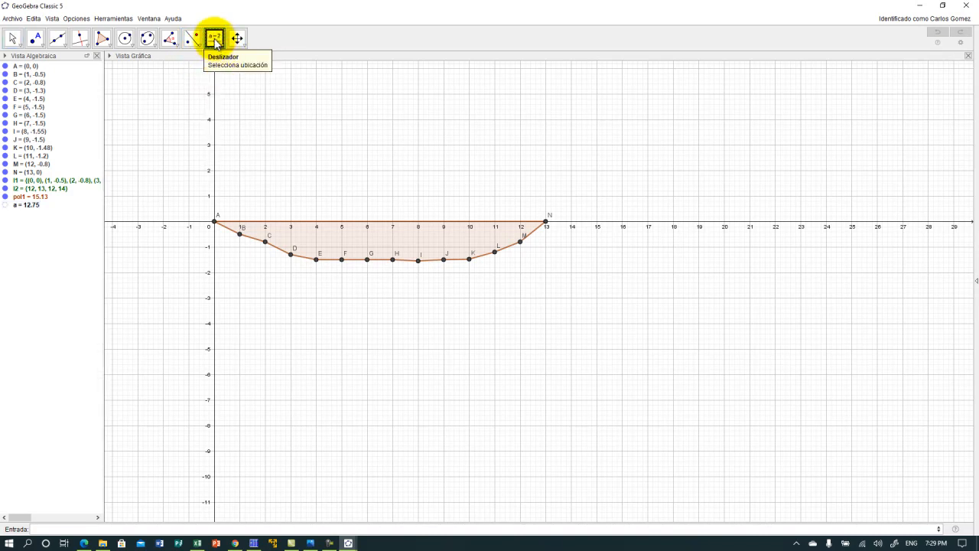
click(135, 102)
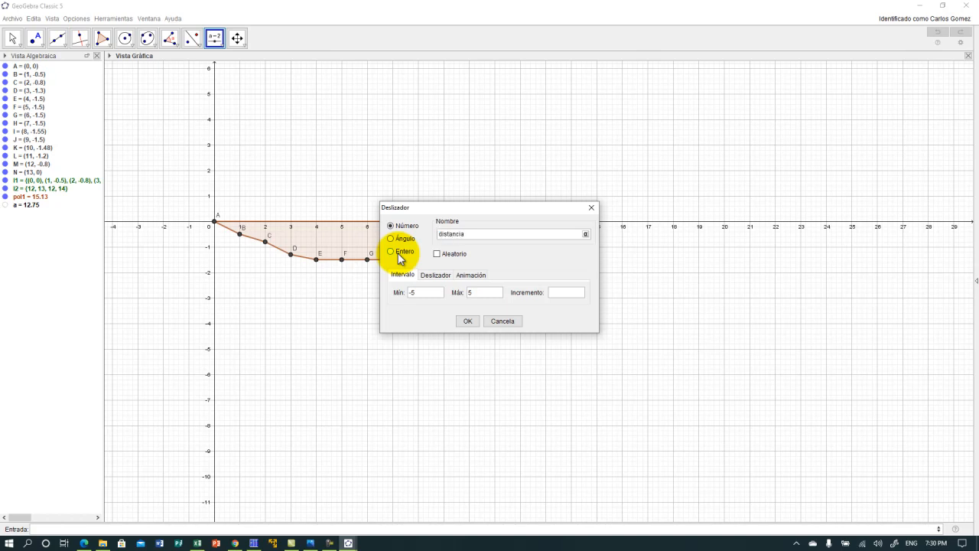
drag(430, 291, 400, 291)
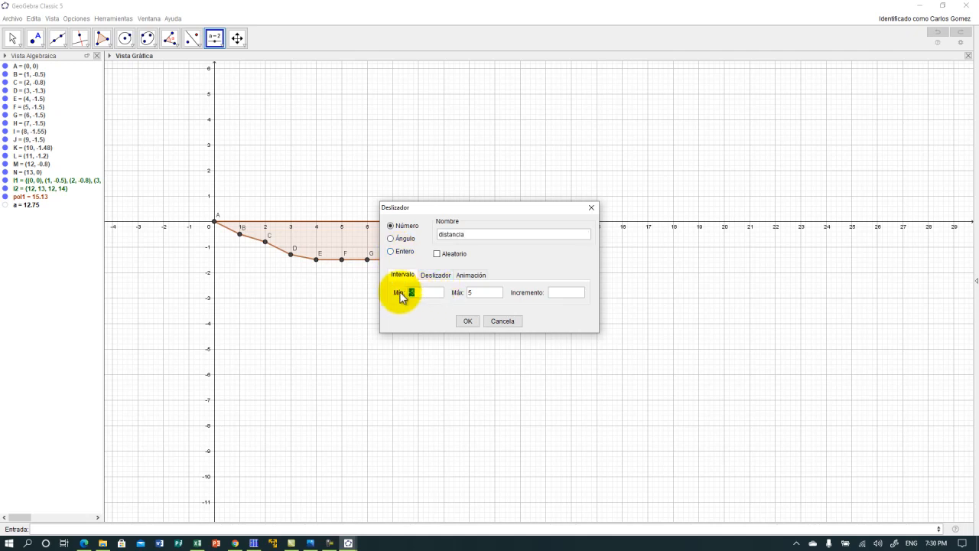
drag(480, 293, 463, 288)
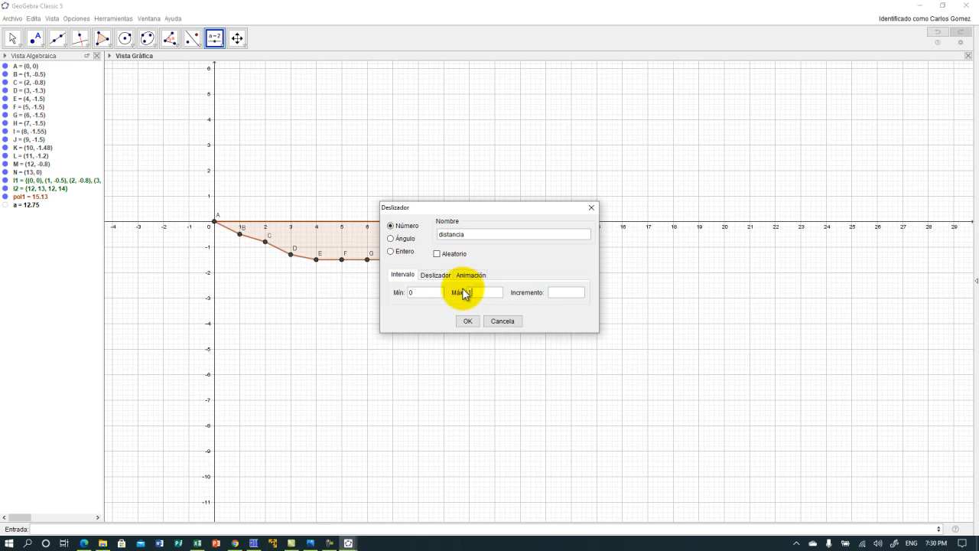
click(559, 292)
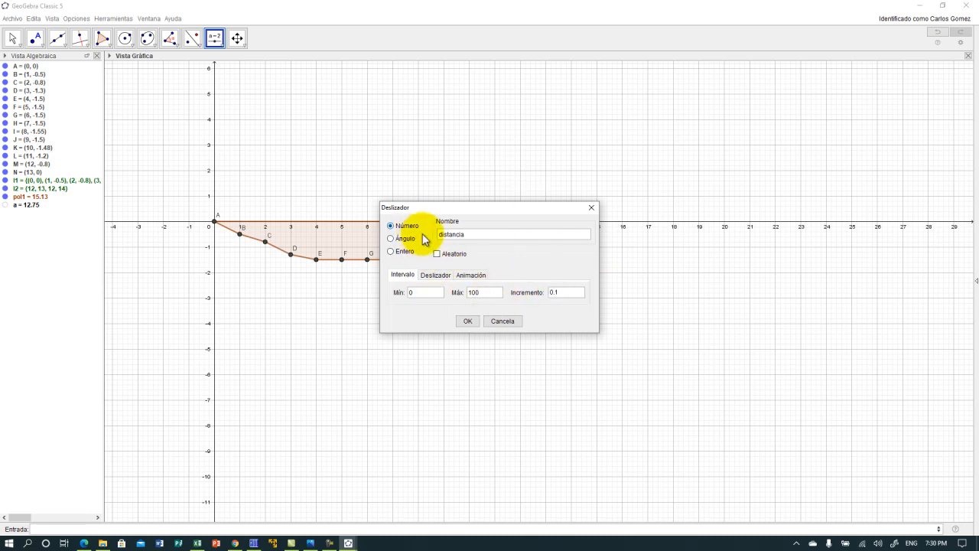
click(469, 320)
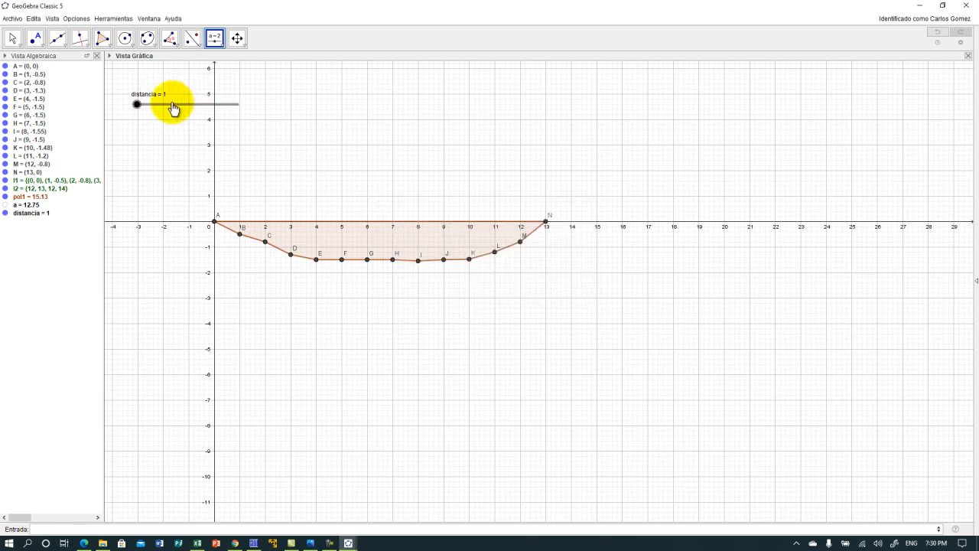
Add an input box labelled "distancia desde el puente" beside the slider and link it to the distancia object.
click(215, 39)
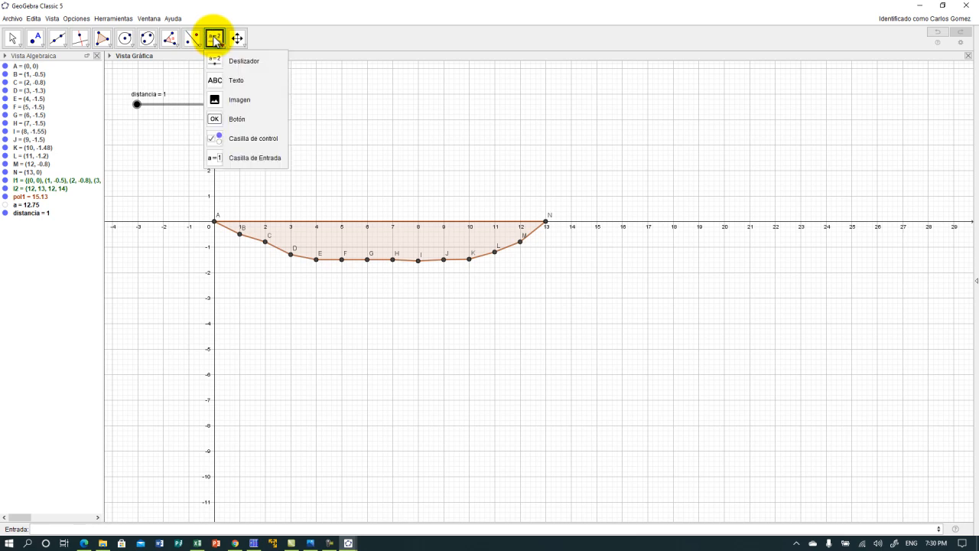
click(233, 157)
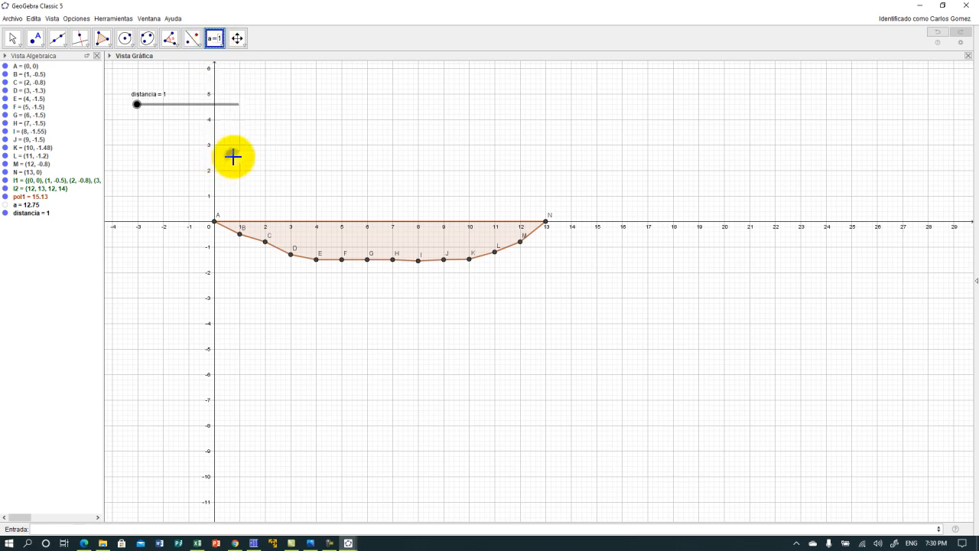
click(314, 94)
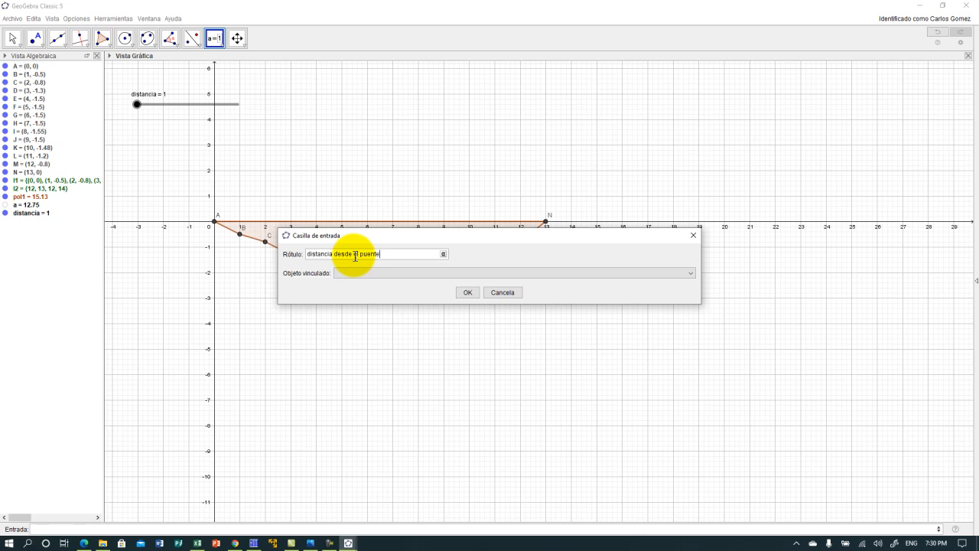
click(607, 274)
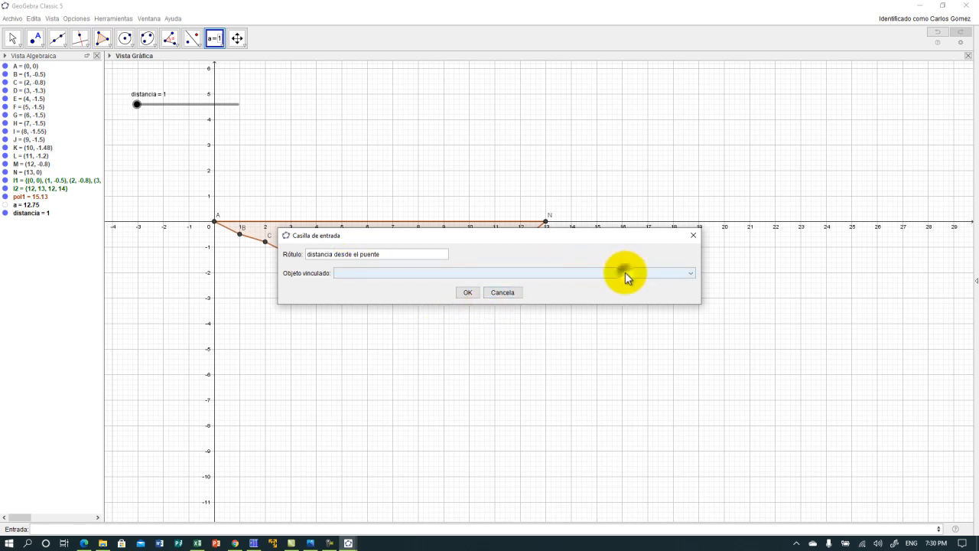
click(689, 273)
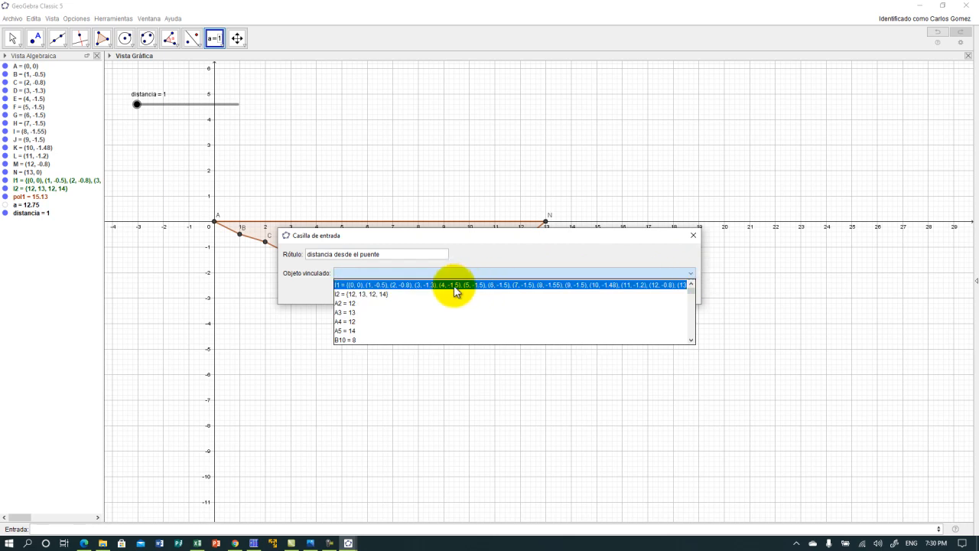
scroll(438, 302, down, 6)
scroll(438, 302, down, 3)
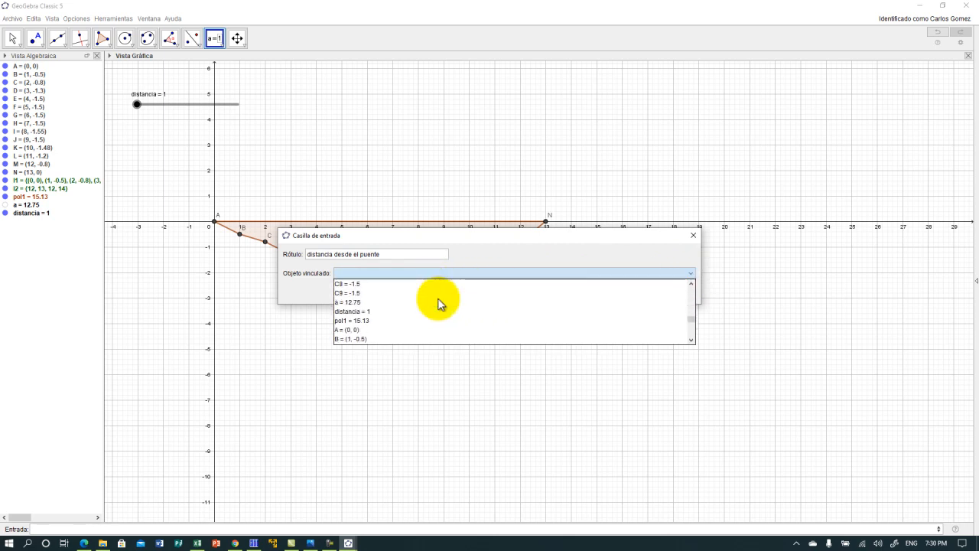
click(363, 312)
click(467, 292)
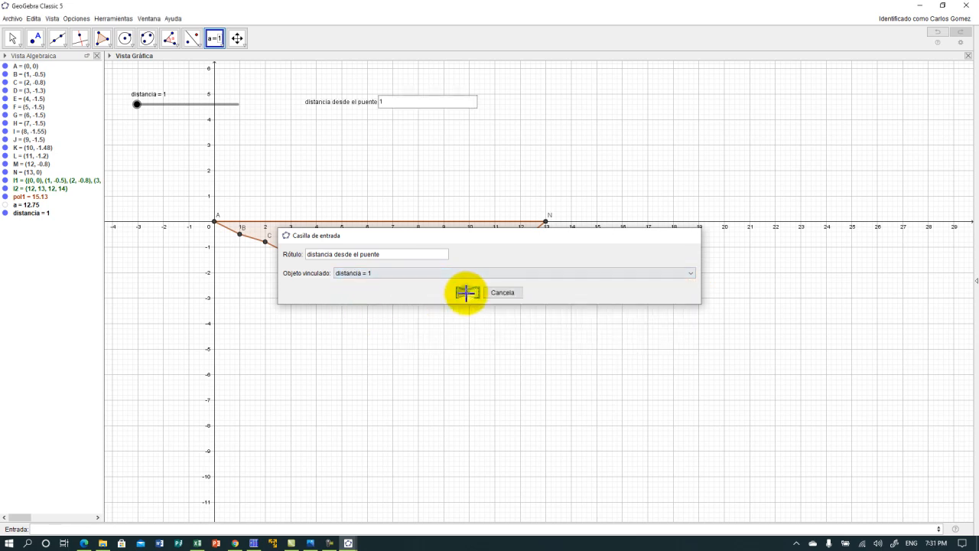
Set the text size of the "distancia desde el puente" input box to Grande.
right_click(330, 109)
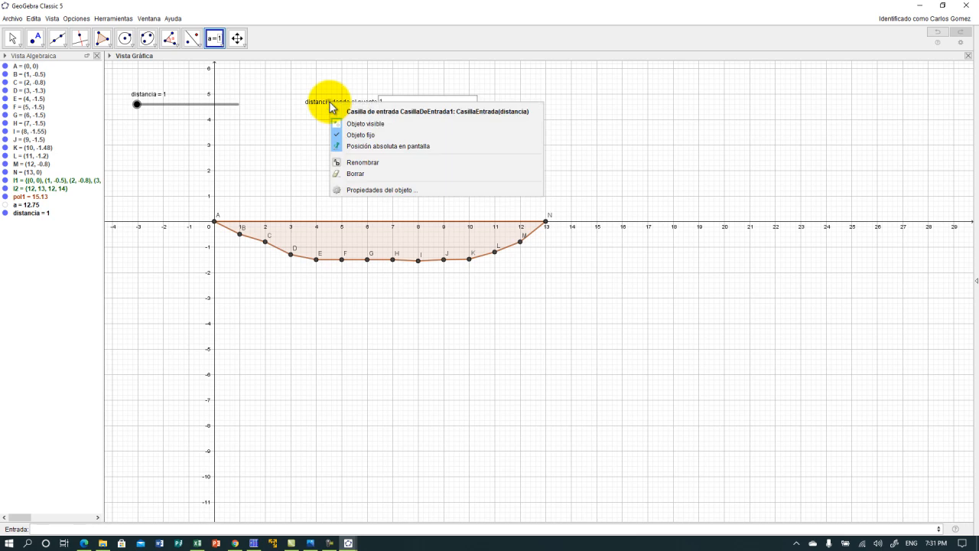
click(372, 190)
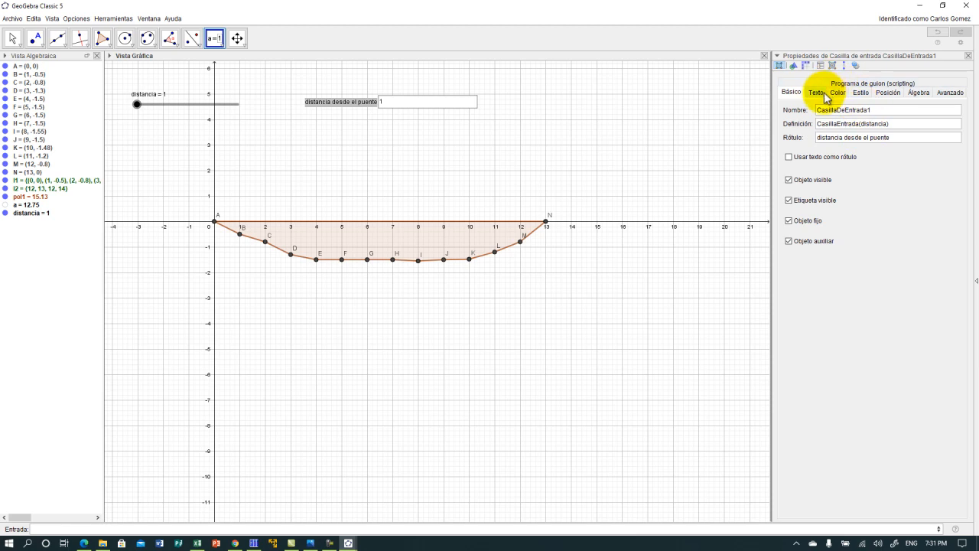
click(824, 94)
click(854, 108)
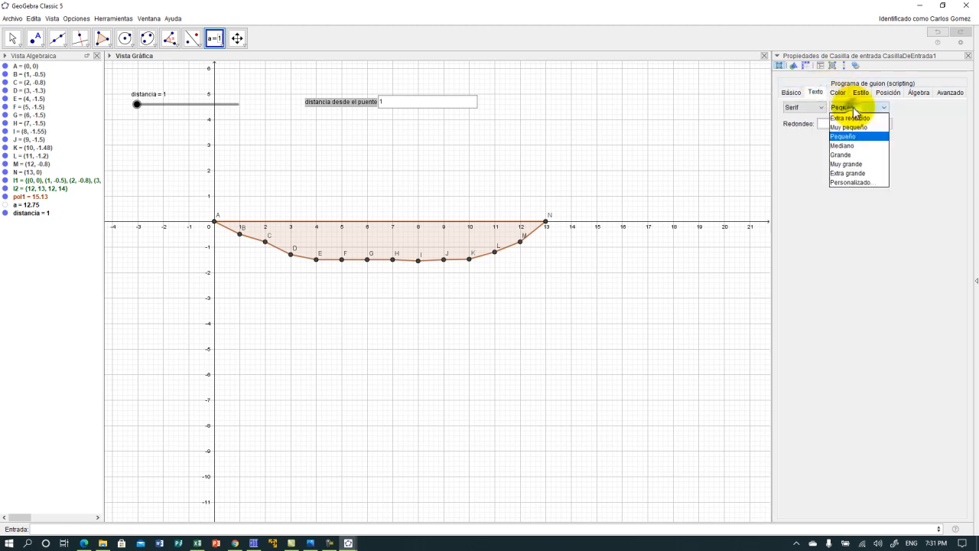
click(846, 155)
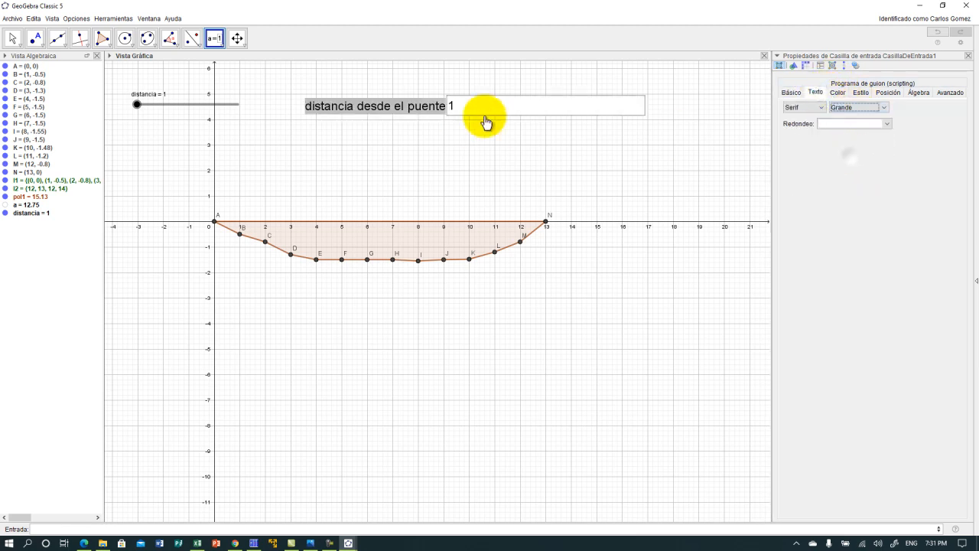
Set the input box length to 5 and its horizontal alignment to Centro.
click(861, 93)
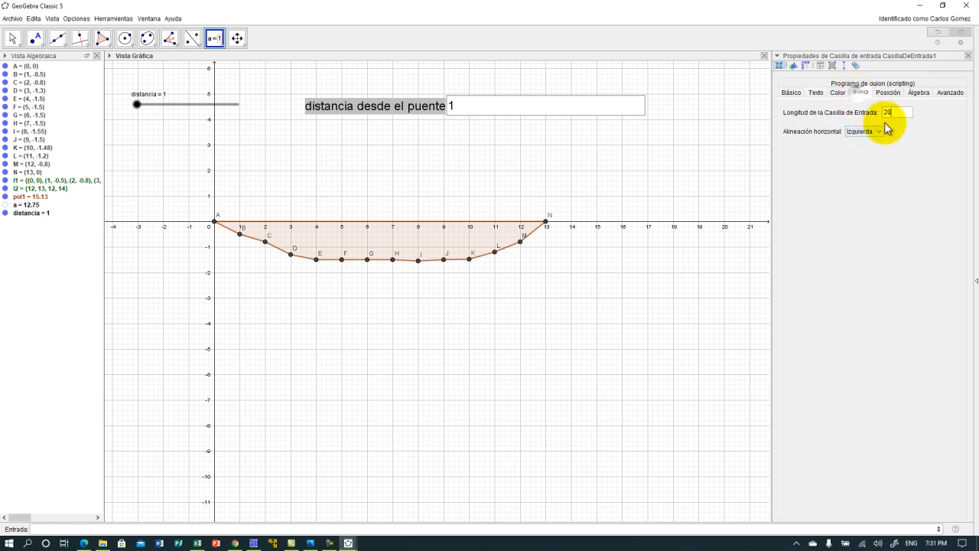
double_click(887, 113)
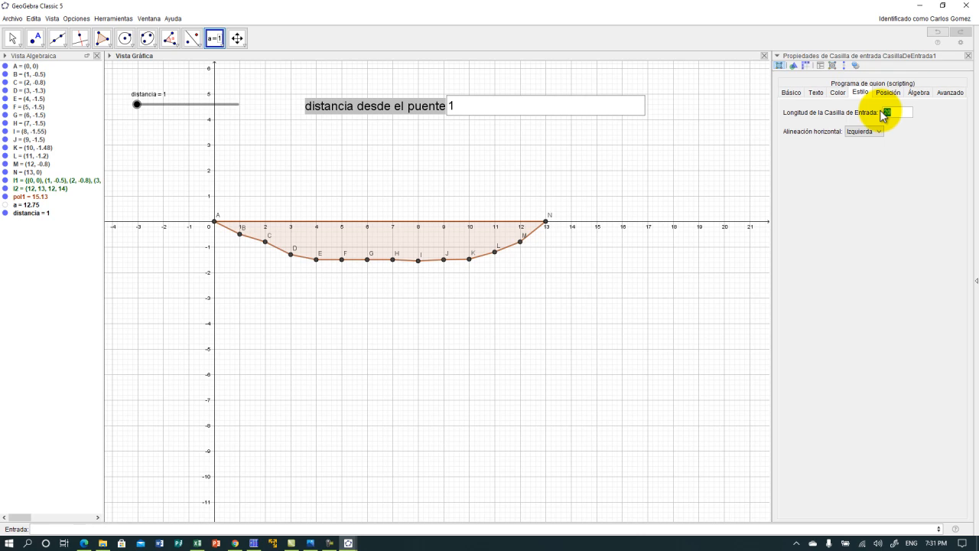
click(862, 132)
click(856, 142)
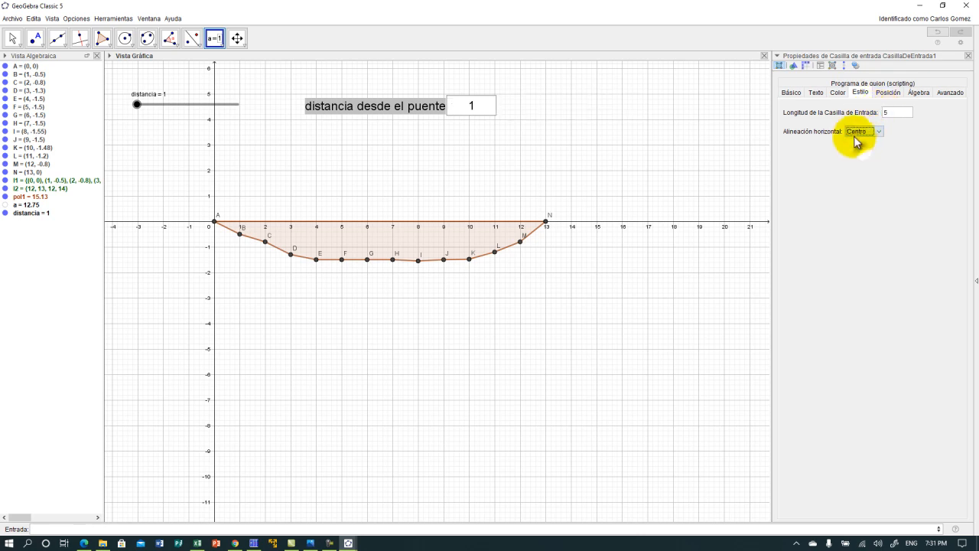
Change the input box caption to "distancia desde el puente en m".
click(791, 92)
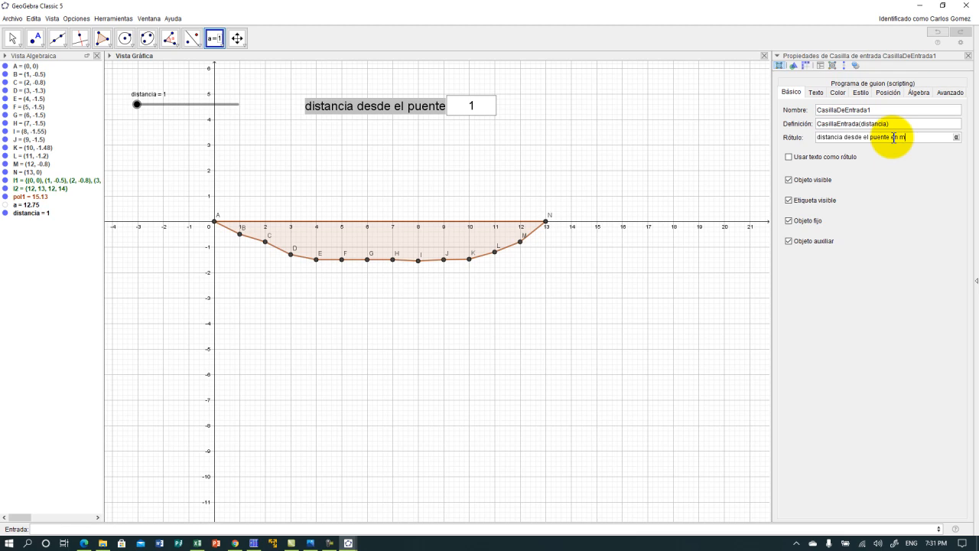
key(Return)
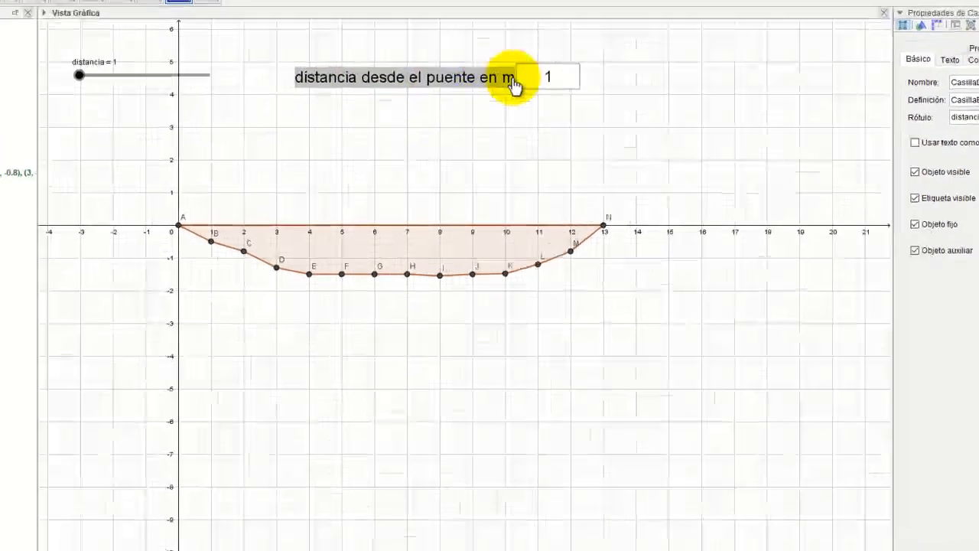
Test the linked controls by entering 10 in the input box and moving the distancia slider to 19.5.
drag(590, 51, 581, 52)
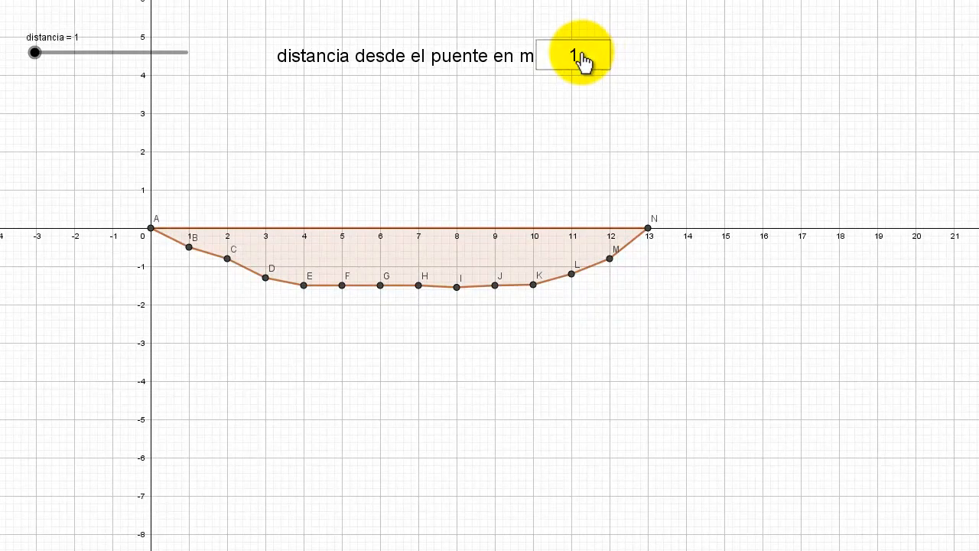
click(580, 55)
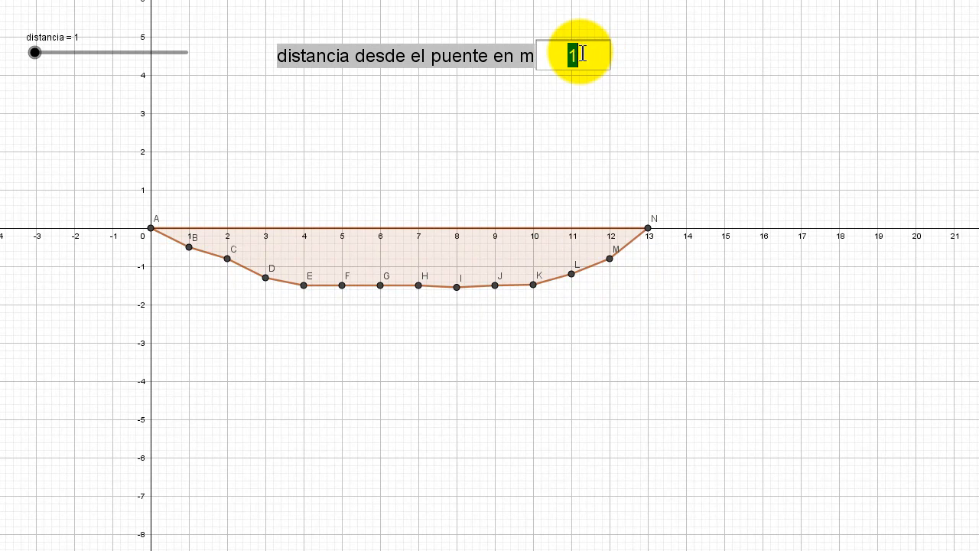
key(Return)
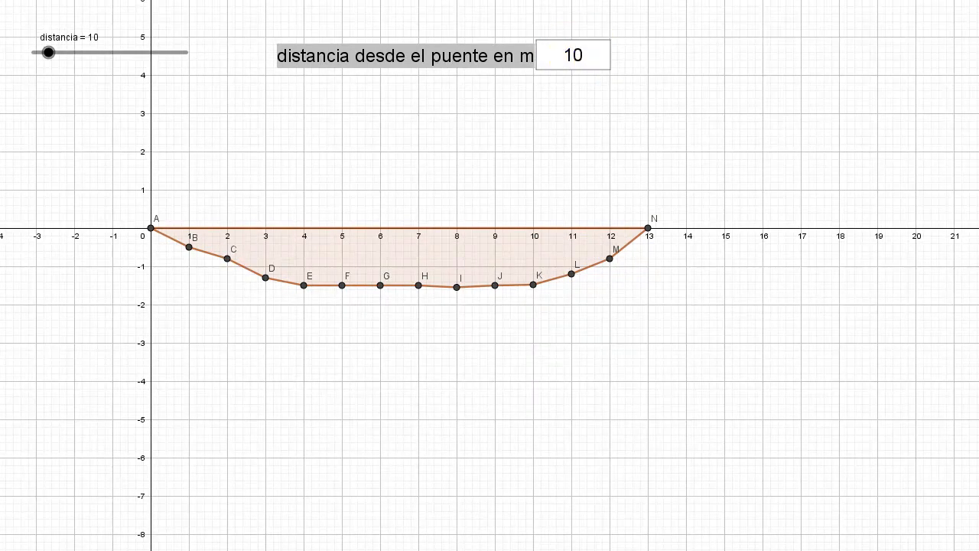
drag(50, 52, 79, 58)
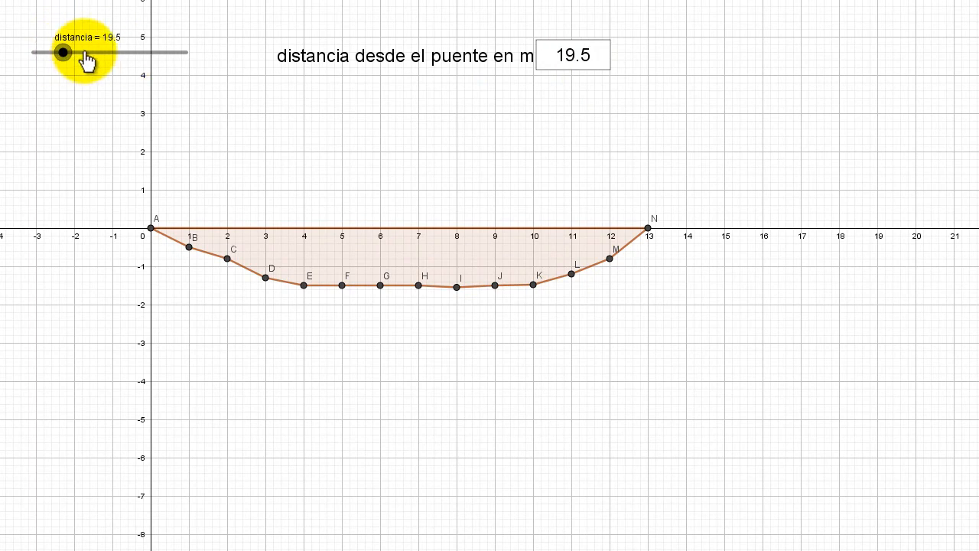
Change the orientation of the distancia slider to Vertical.
right_click(86, 57)
click(119, 235)
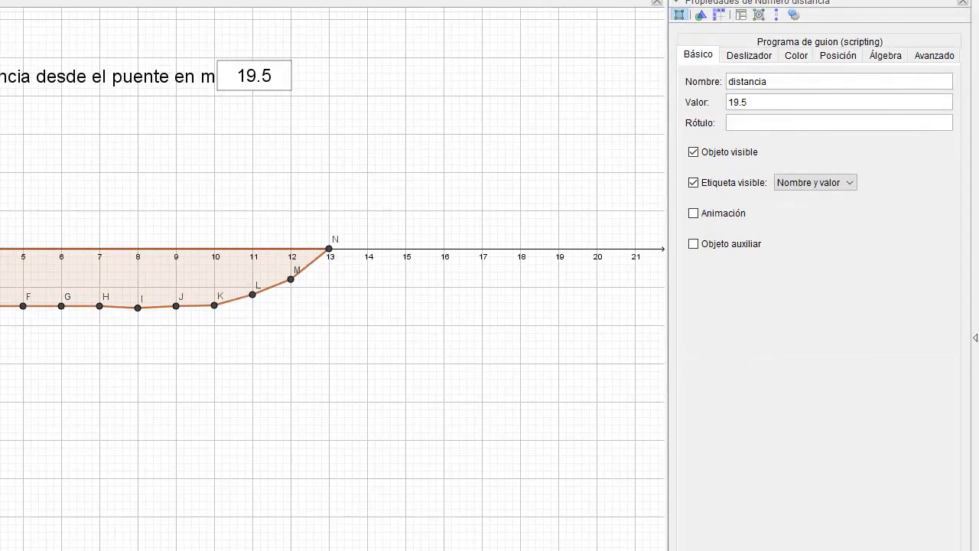
click(741, 55)
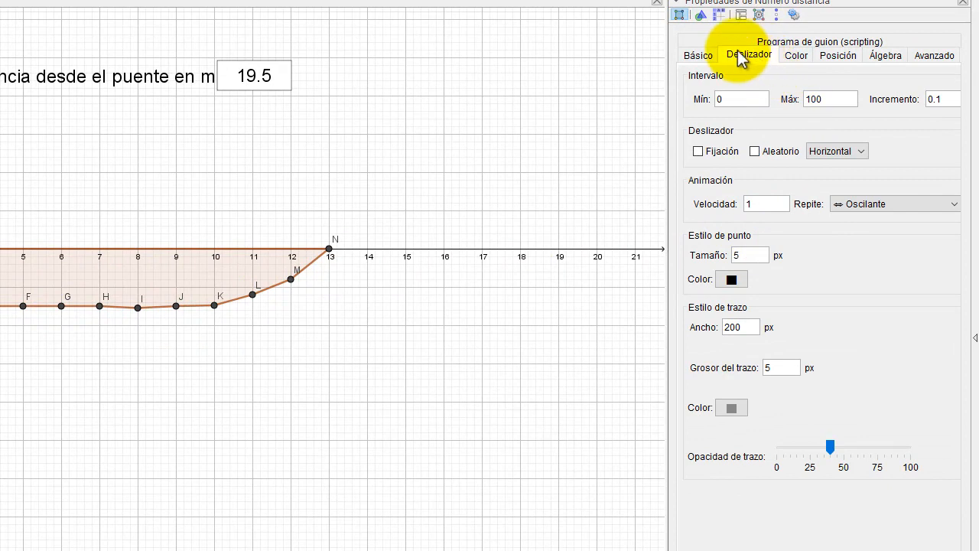
click(834, 152)
click(829, 182)
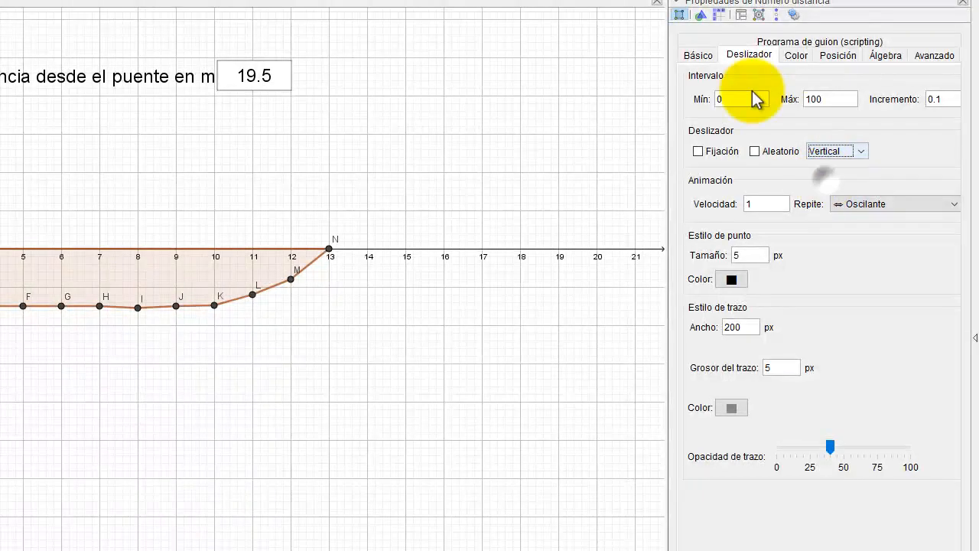
Set the distancia slider's color to blue (0, 0, 255) and close its properties.
click(789, 53)
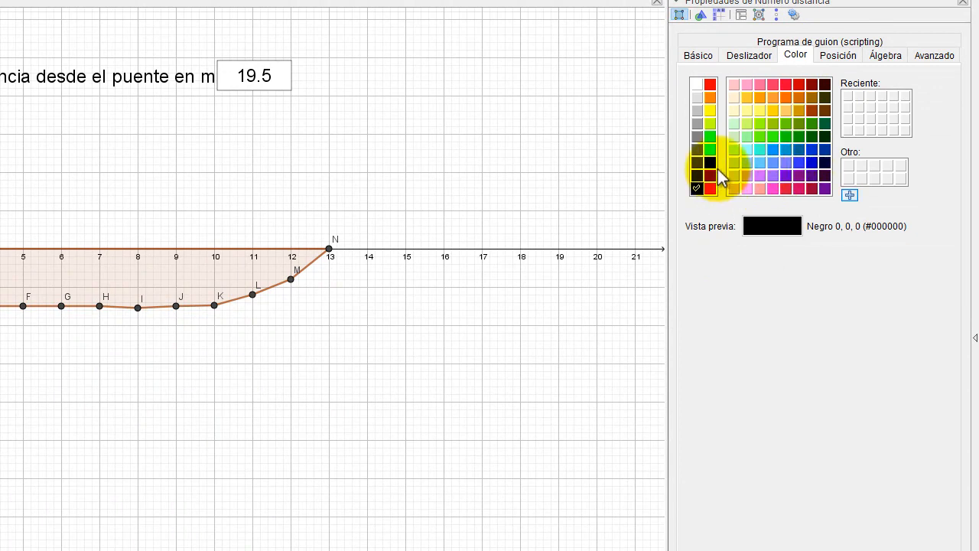
click(709, 163)
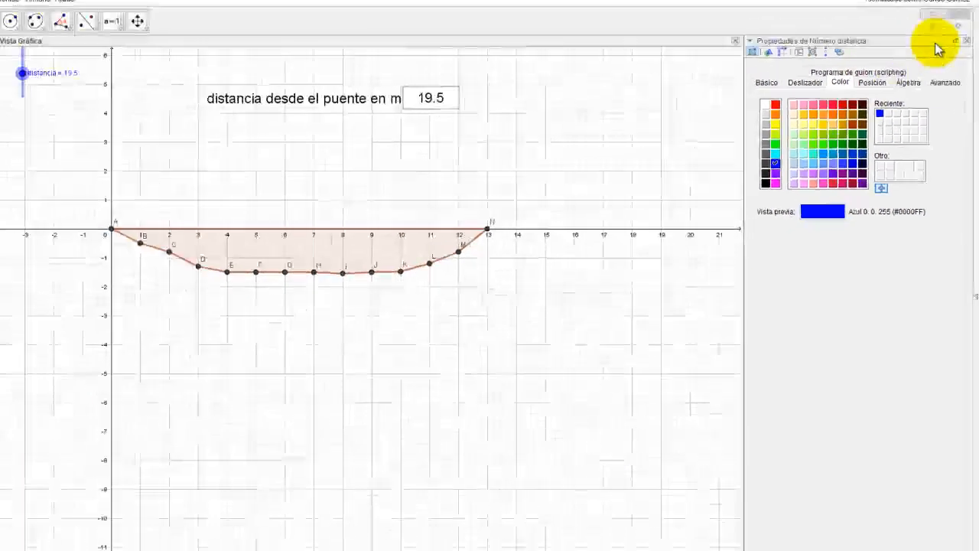
click(955, 40)
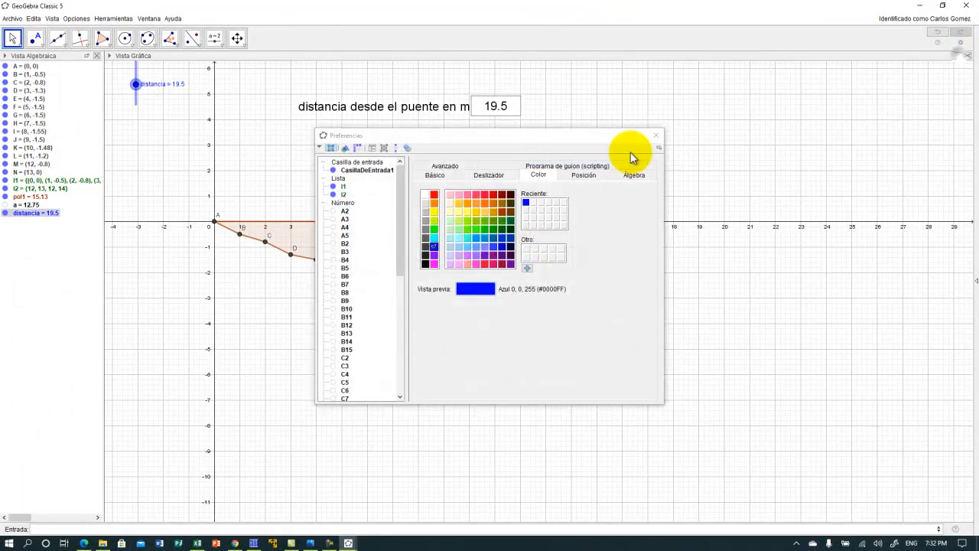
click(656, 136)
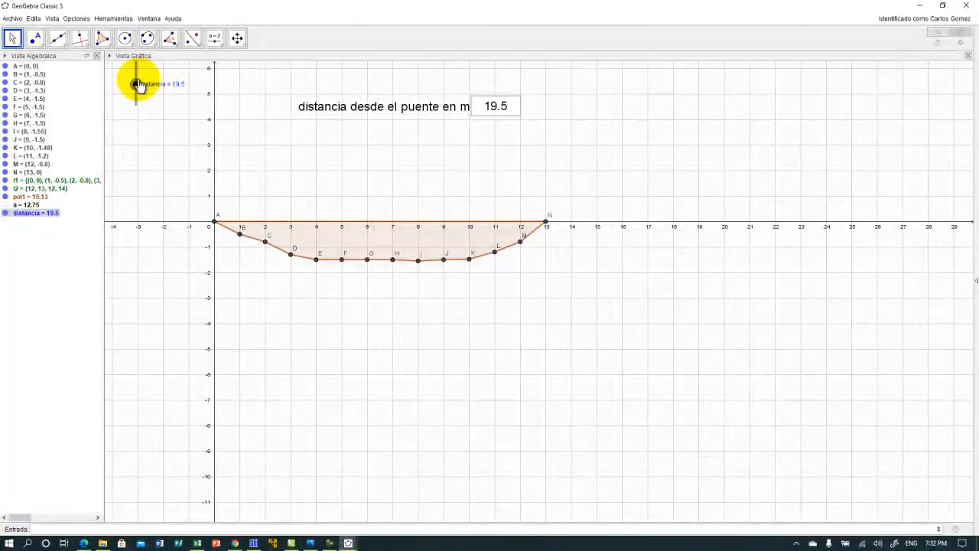
Move the distancia slider to span about y = 1 to 5 beside the y-axis, and shift the input box closer to that axis.
drag(136, 71, 157, 162)
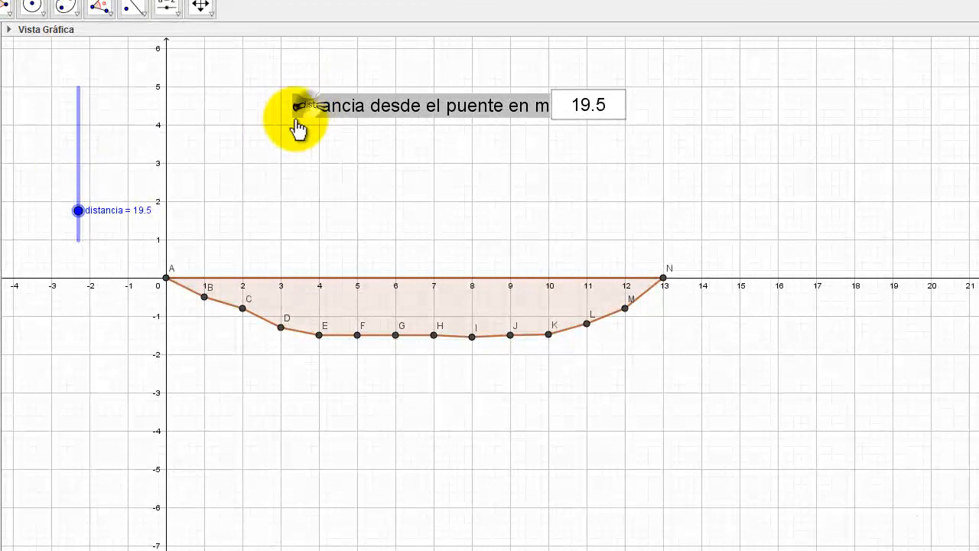
right_click(317, 118)
click(350, 159)
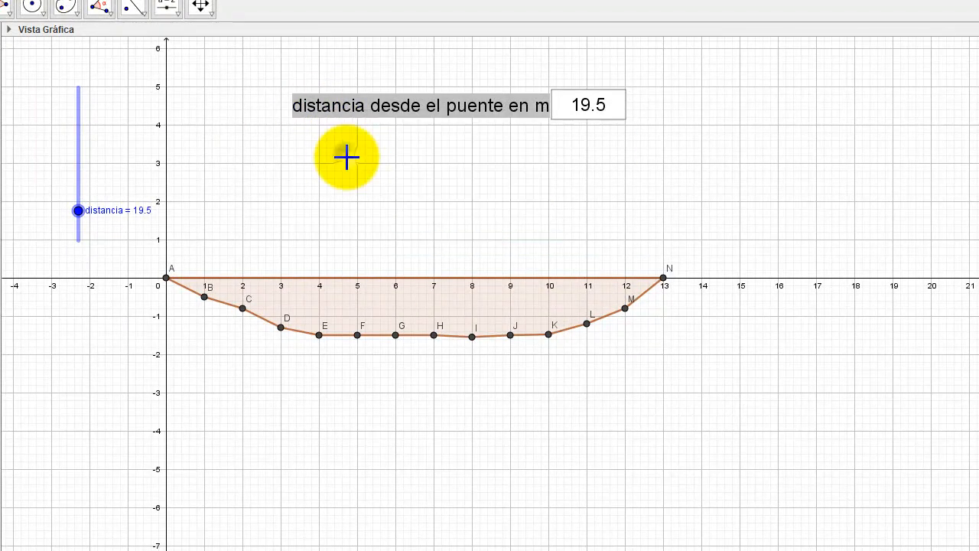
drag(328, 118, 206, 129)
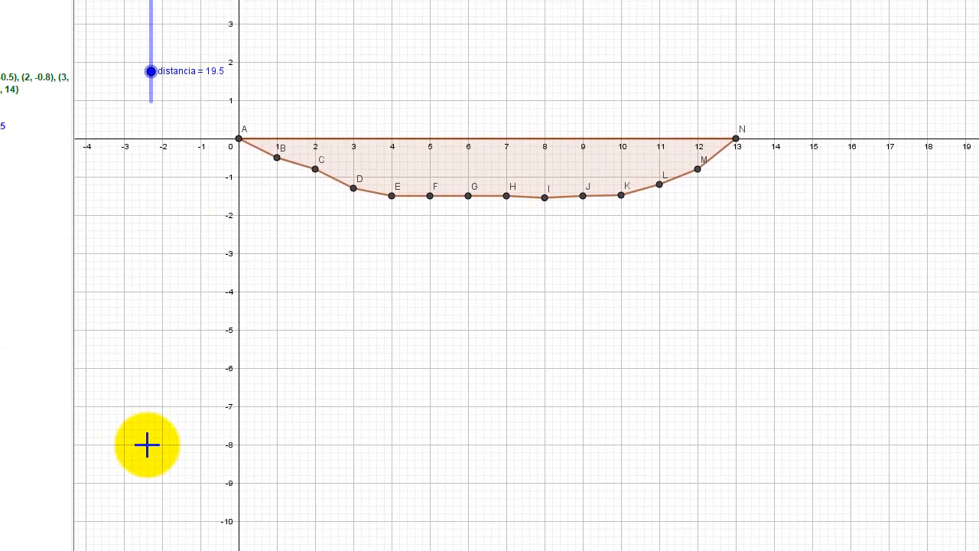
Define the number velocidad=distancia/a.
text(locidad)
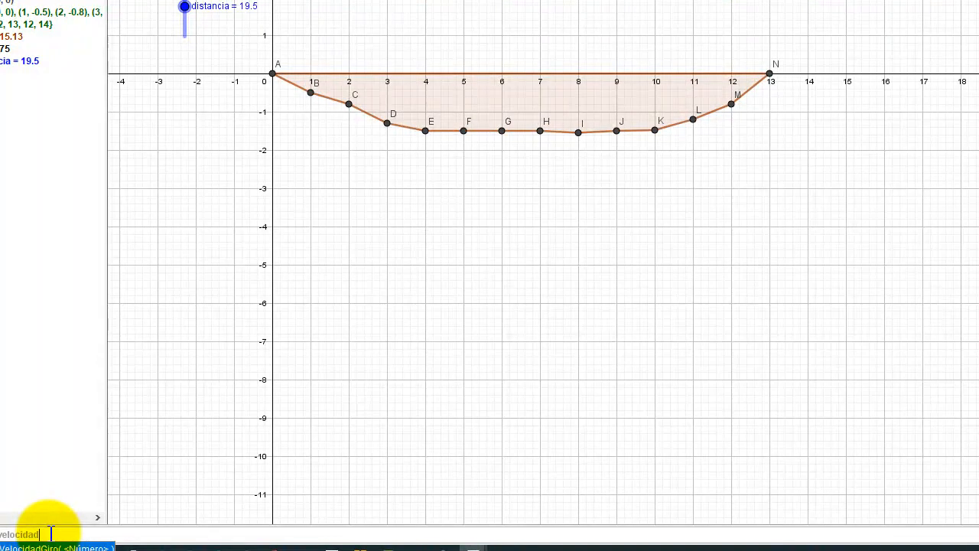
text(=)
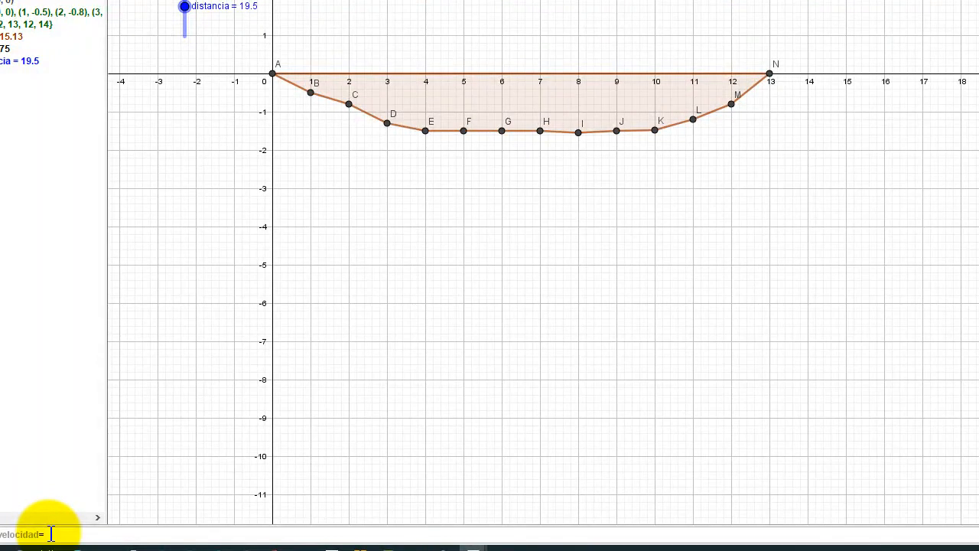
text(distancia/a)
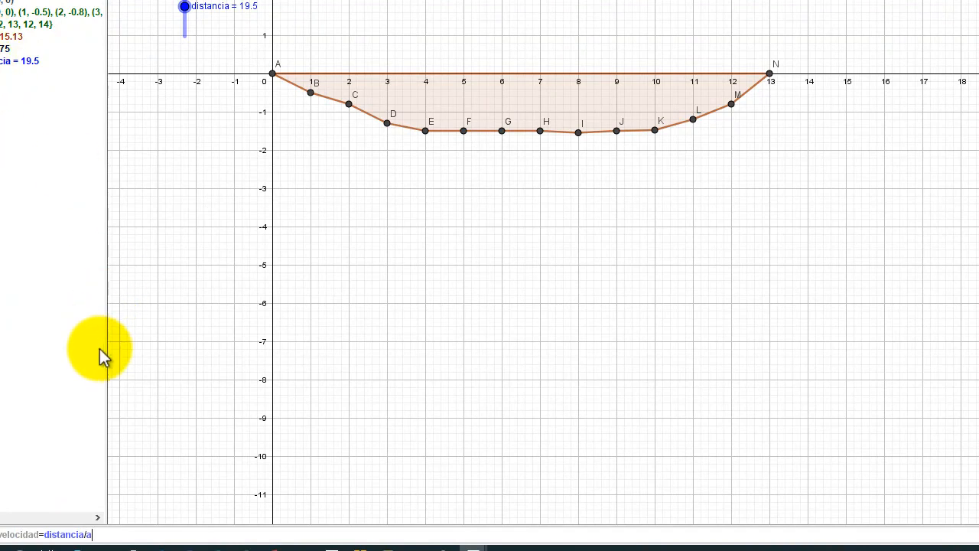
key(Return)
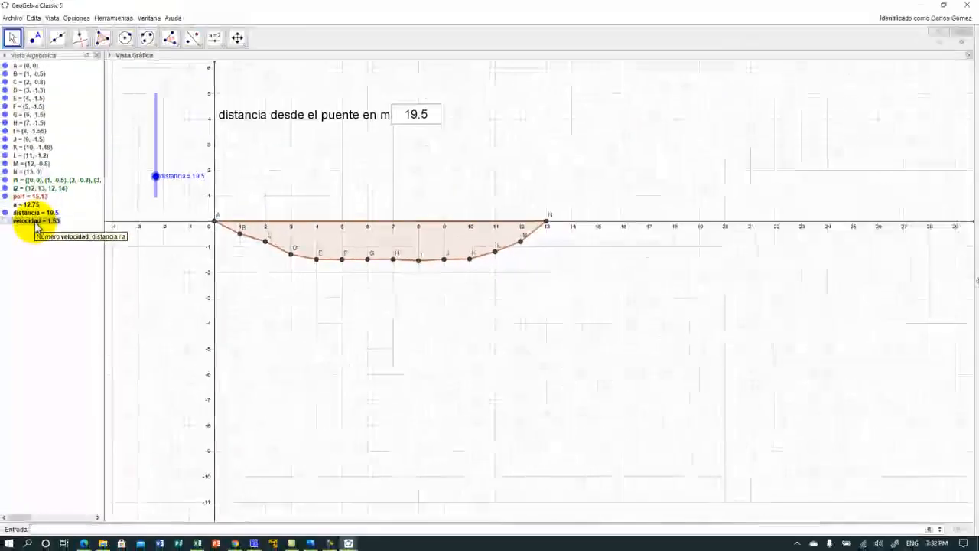
Place velocidad as a text below the input box in the graphics view and set its text size to Mediano.
drag(272, 165, 256, 147)
right_click(256, 146)
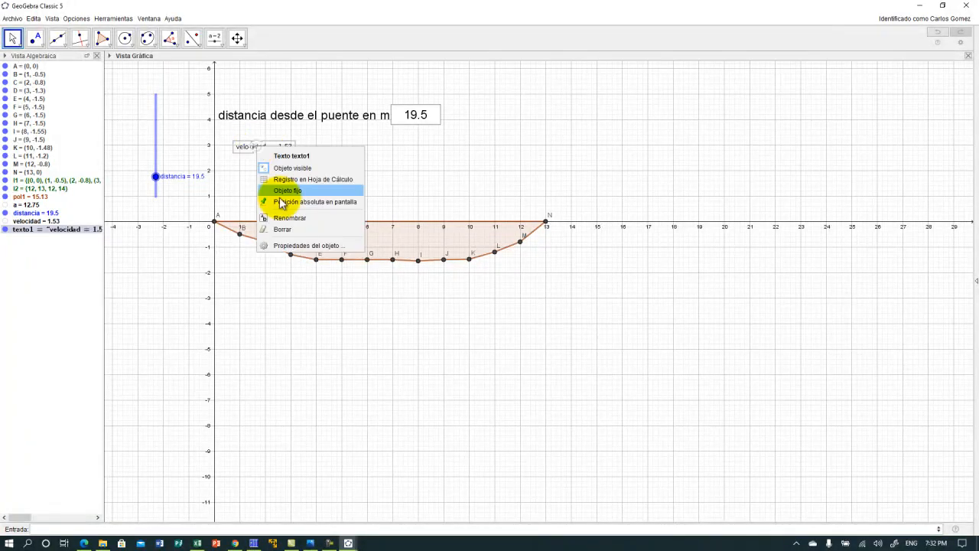
click(293, 246)
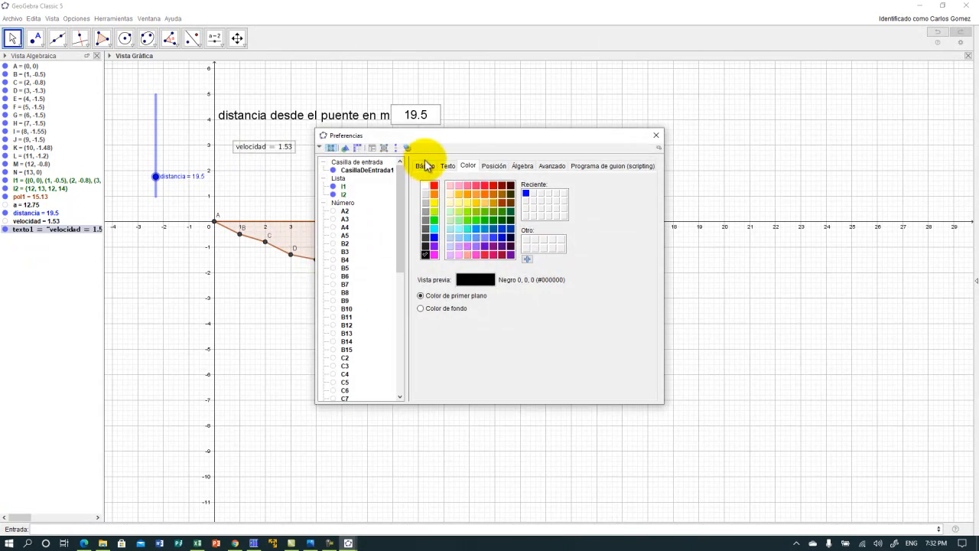
click(448, 166)
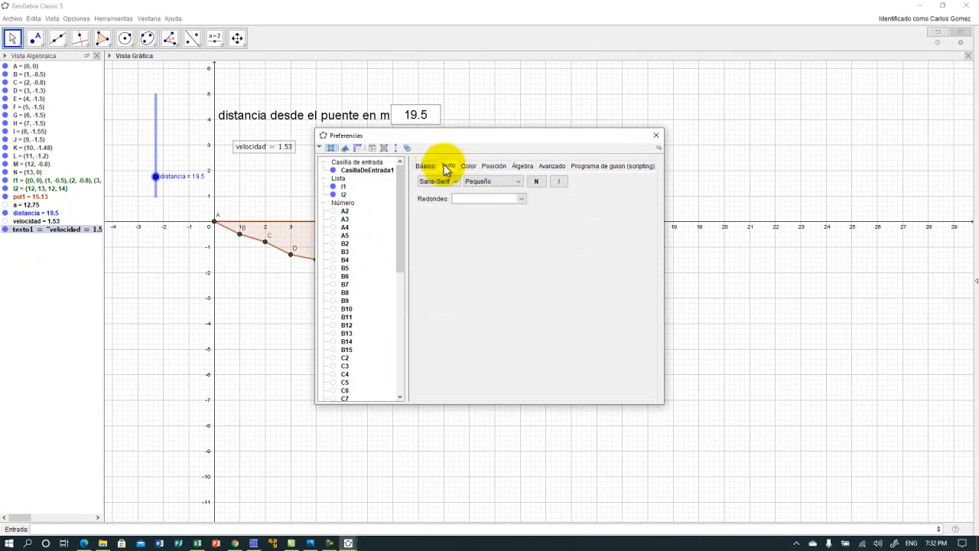
click(483, 182)
click(484, 223)
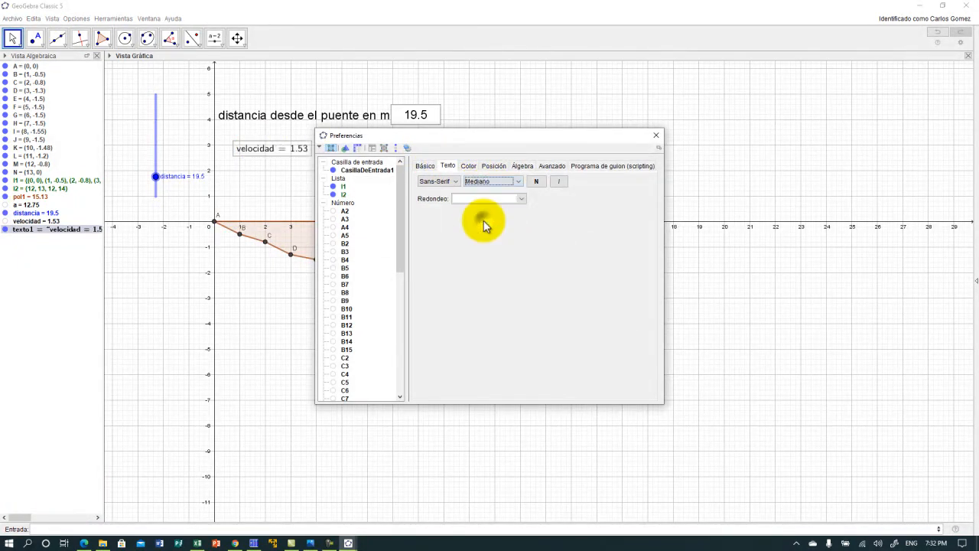
Color the velocidad text blue (51, 51, 255) and shift it slightly beneath the input box caption.
click(425, 166)
click(469, 167)
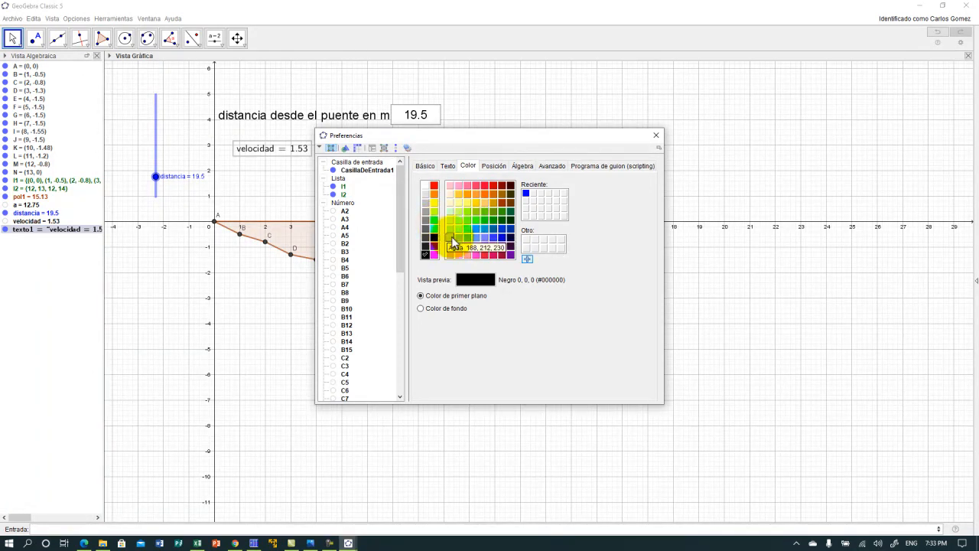
click(493, 222)
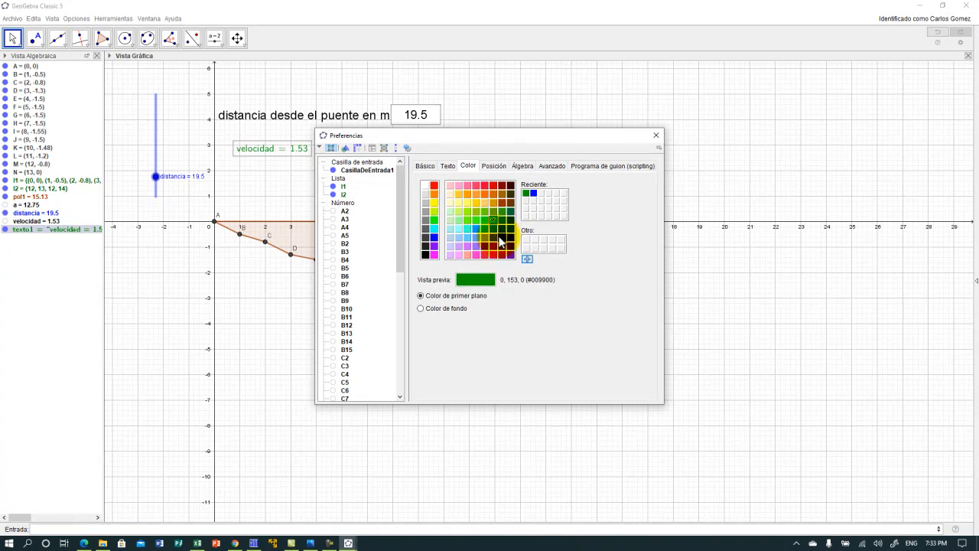
click(493, 237)
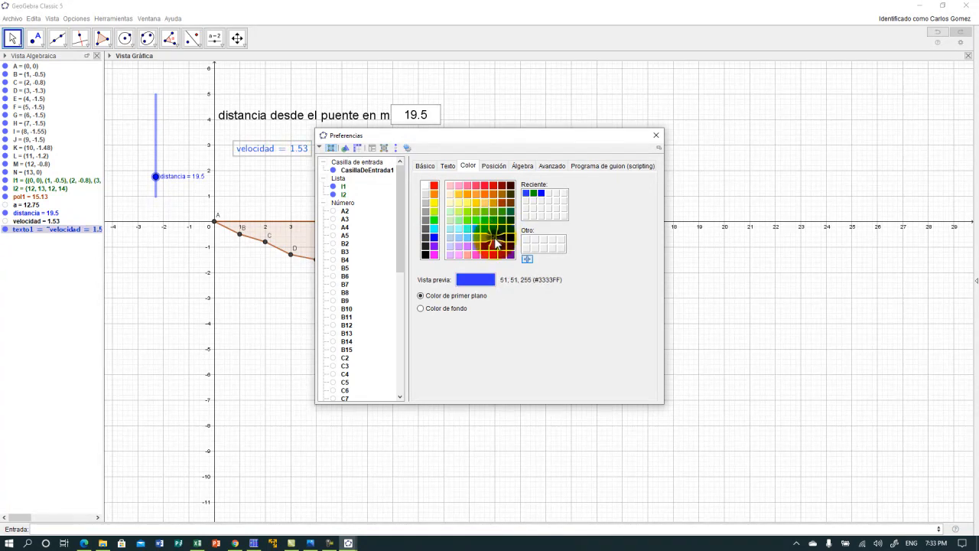
click(425, 166)
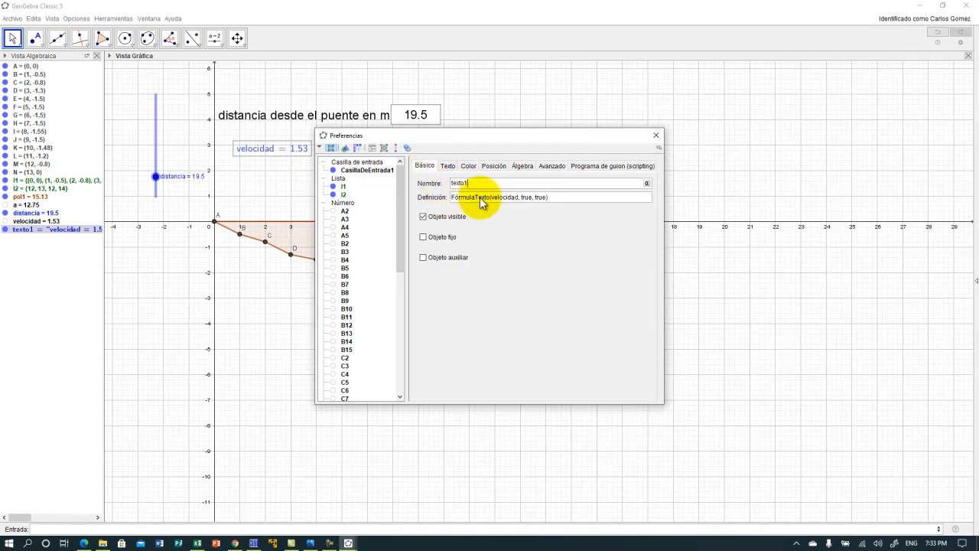
click(656, 137)
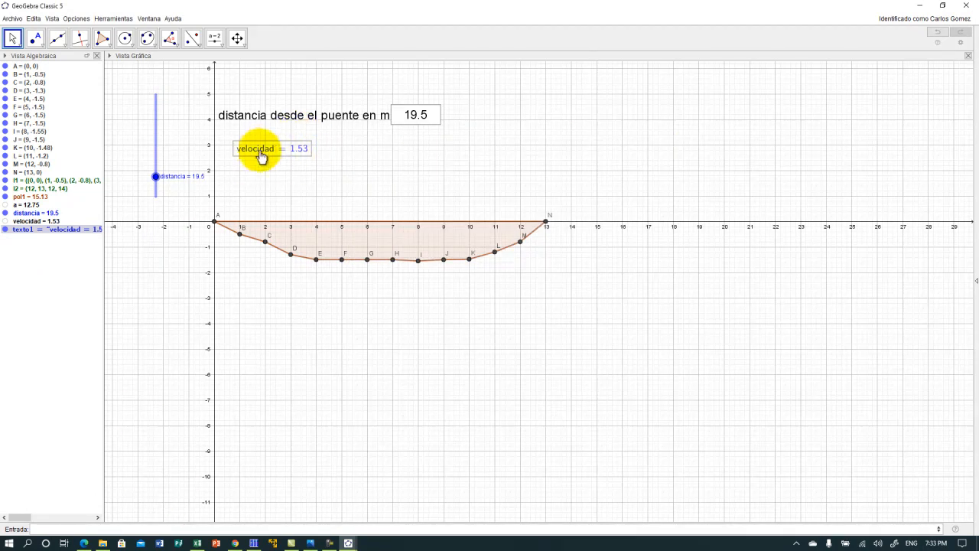
drag(259, 154, 246, 158)
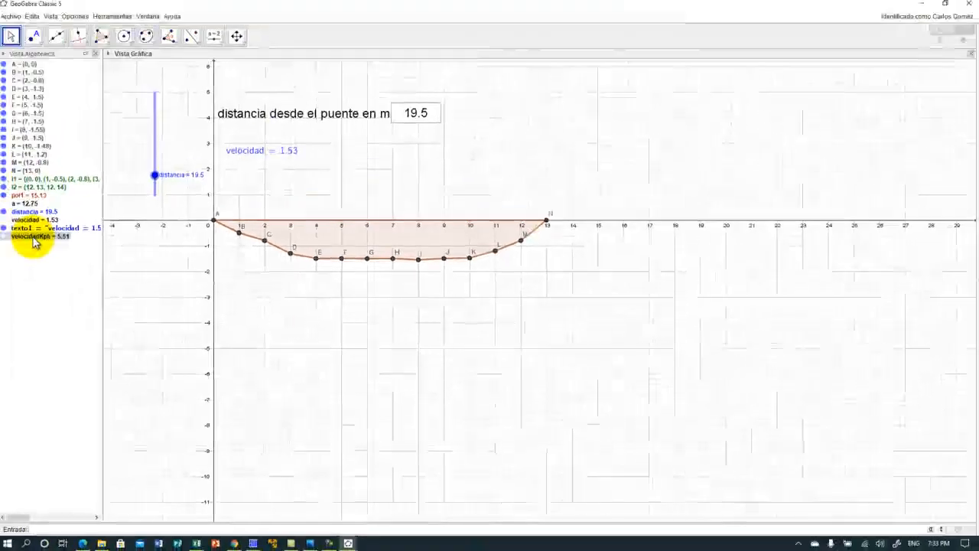
Place velocidadKph as a text beneath the velocidad text and set its text size to Mediano.
drag(213, 195, 244, 186)
right_click(243, 184)
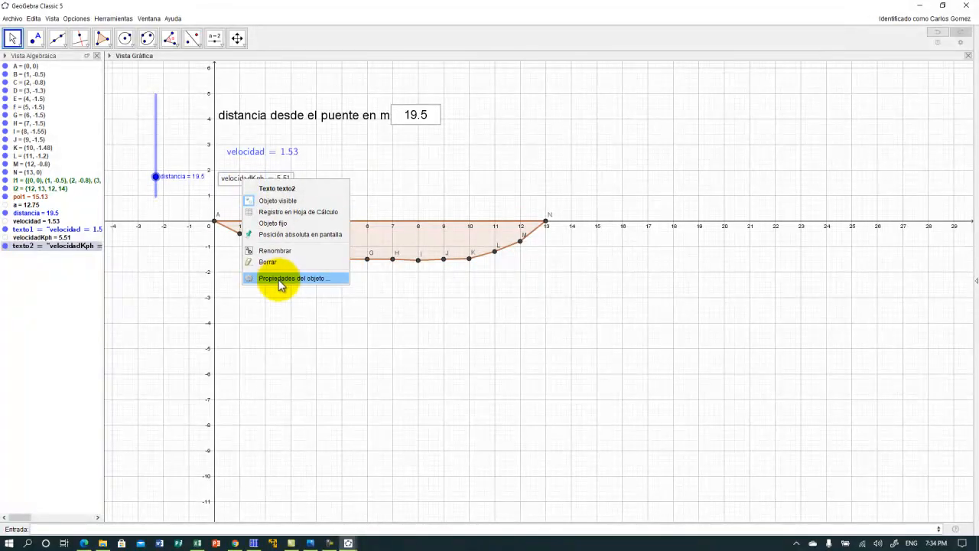
click(280, 218)
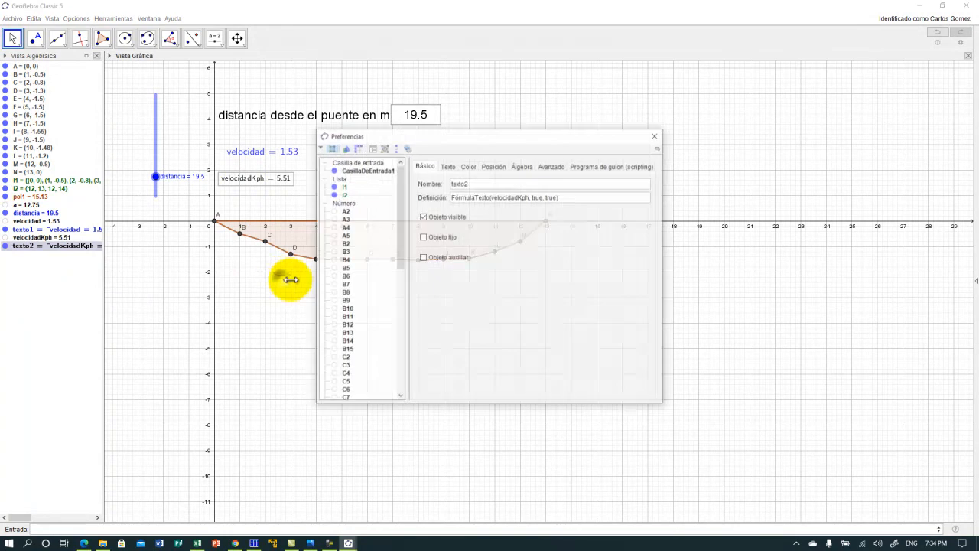
click(449, 169)
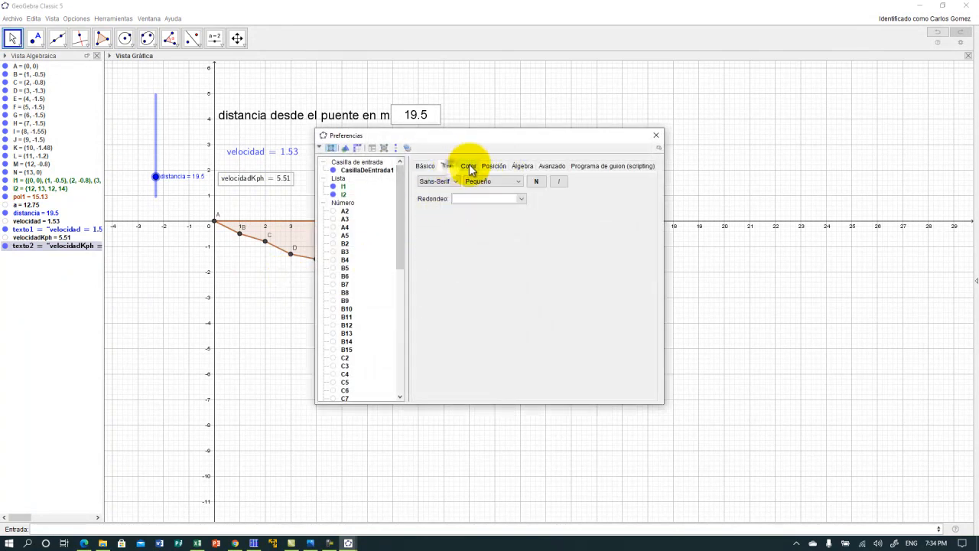
click(469, 167)
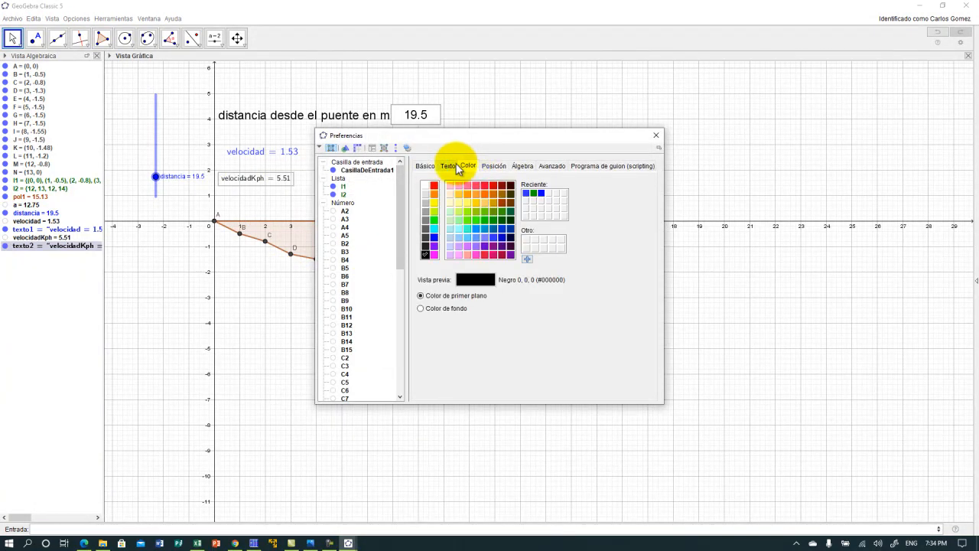
click(447, 166)
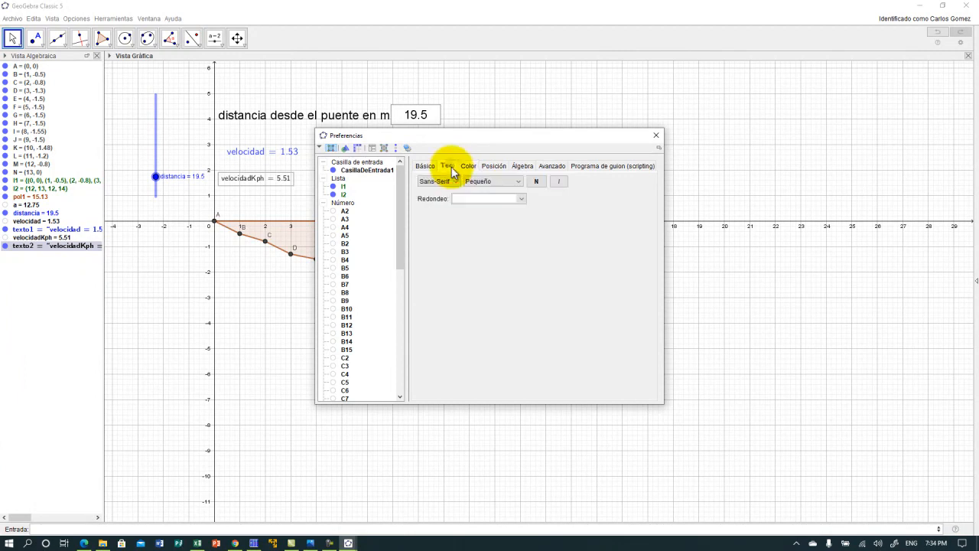
click(489, 182)
click(477, 219)
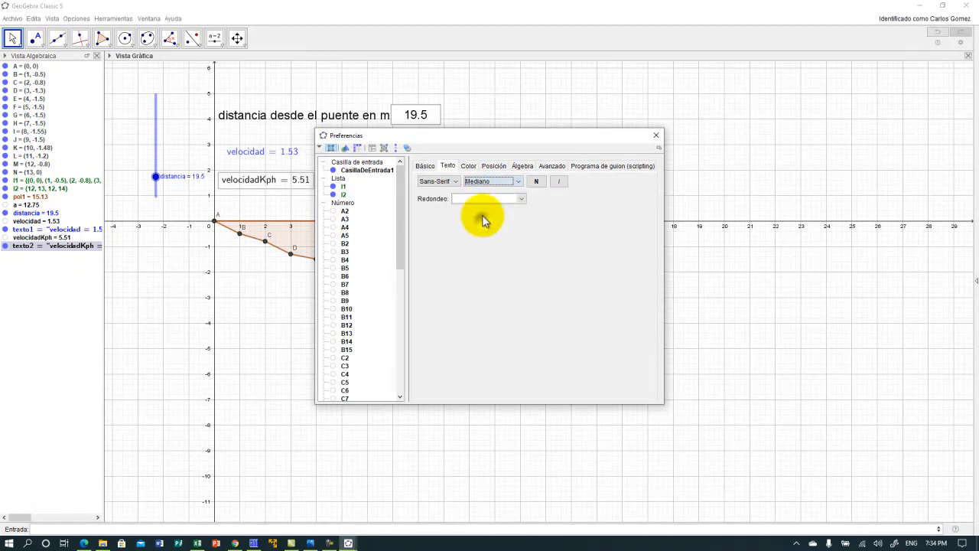
Color the velocidadKph text red (255, 0, 51) and fine-tune the position of the velocidad text above it.
click(468, 167)
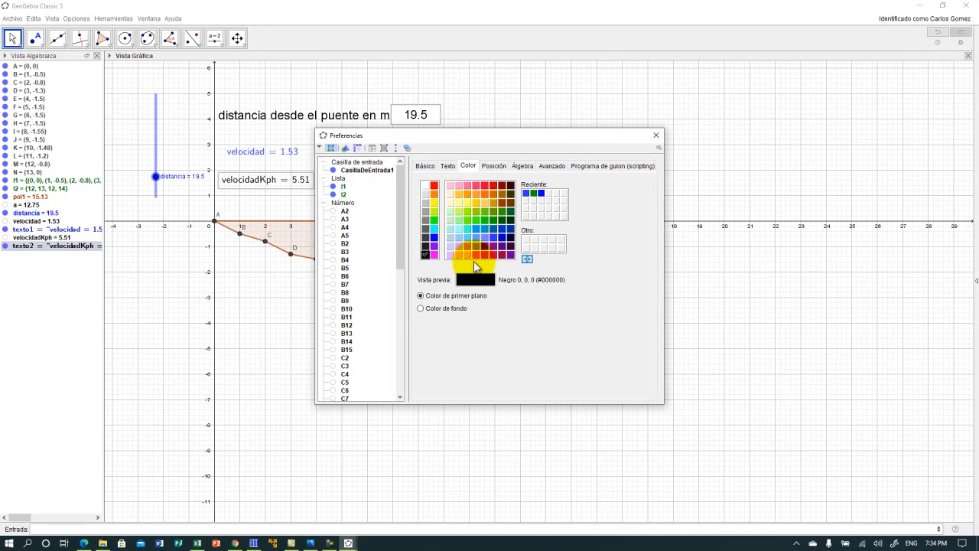
click(484, 185)
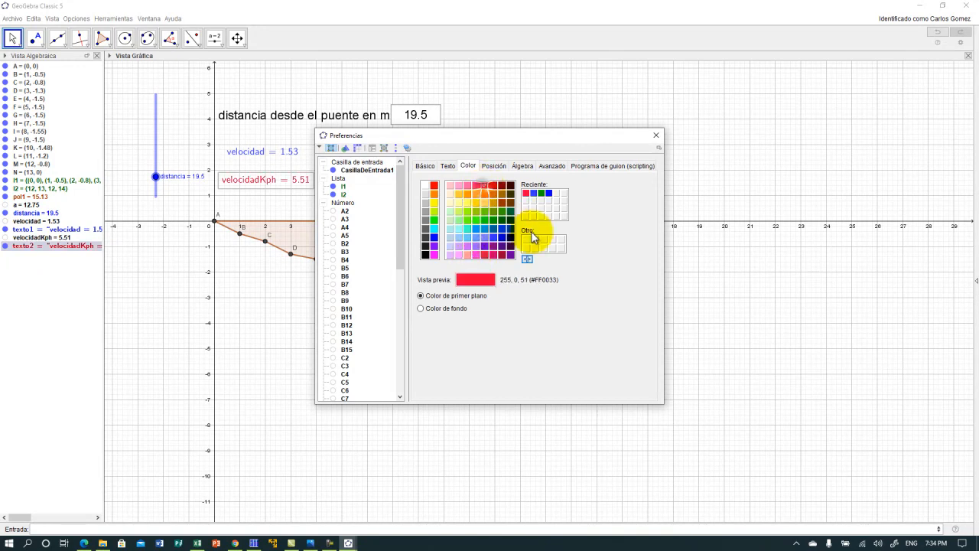
click(656, 138)
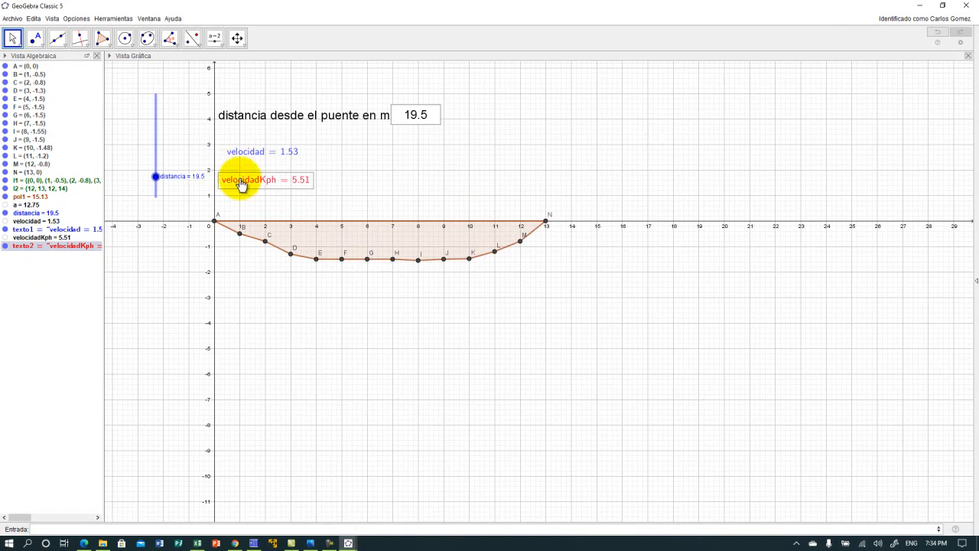
click(250, 156)
drag(249, 155, 249, 153)
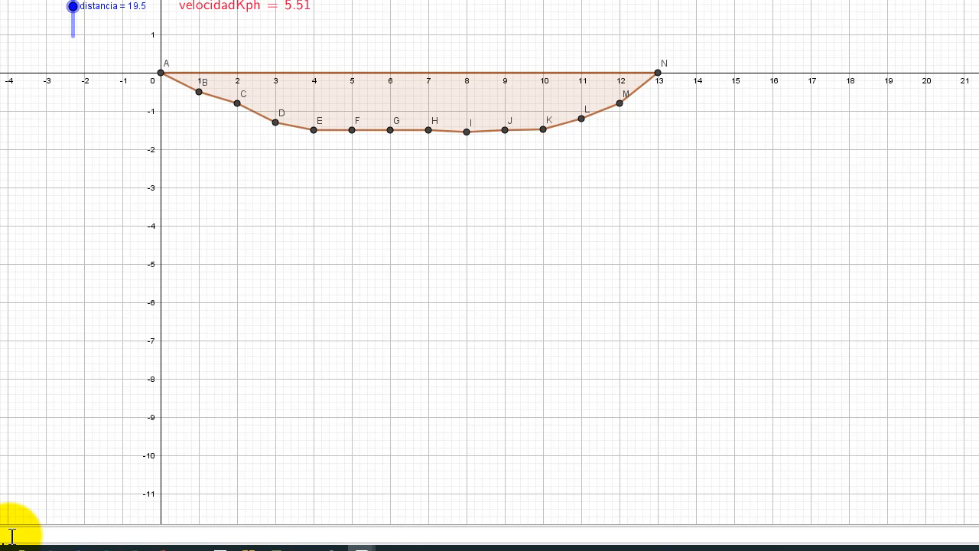
Define the flow rate q using the polygon area pol1 and place it as a text beneath the distance input box.
text(pol1)
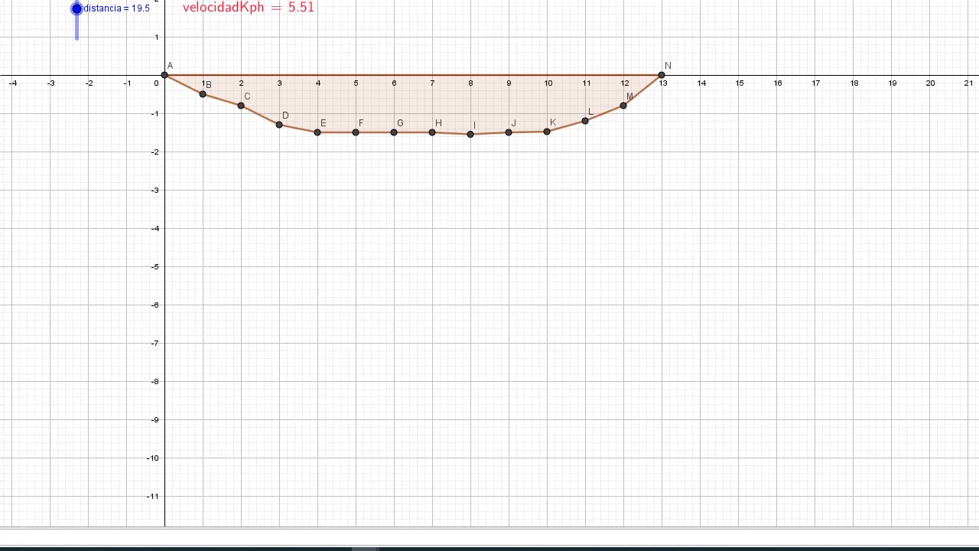
drag(46, 274, 594, 106)
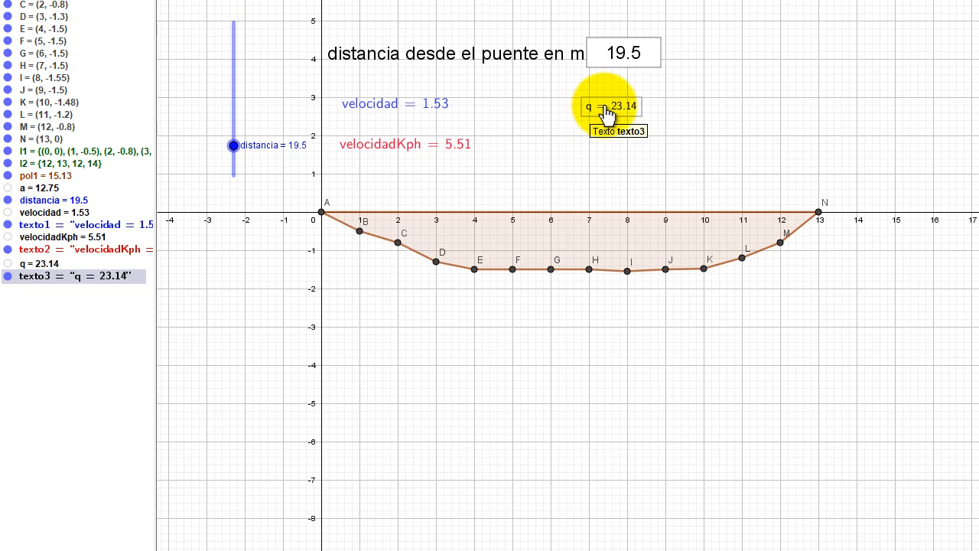
Set the text size of the q text to Grande.
right_click(605, 107)
click(660, 254)
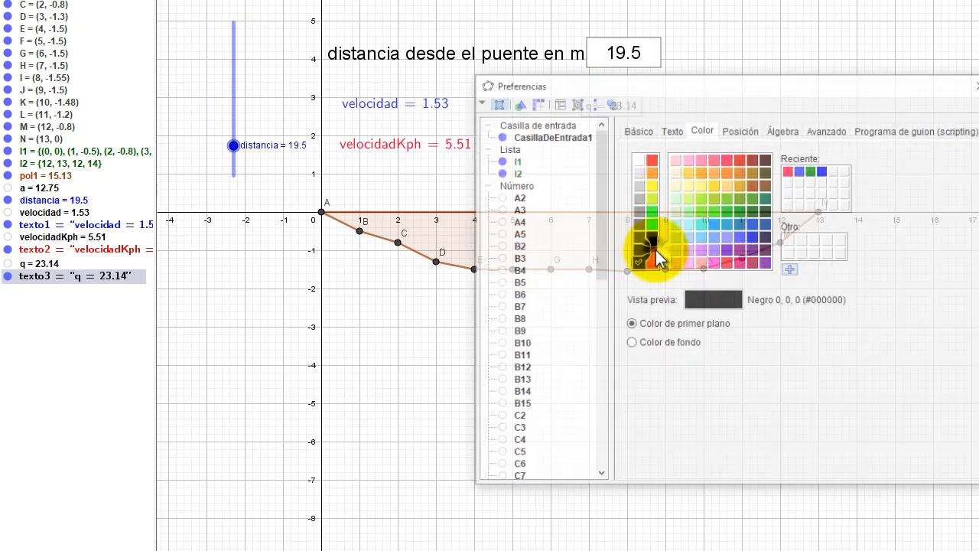
click(637, 129)
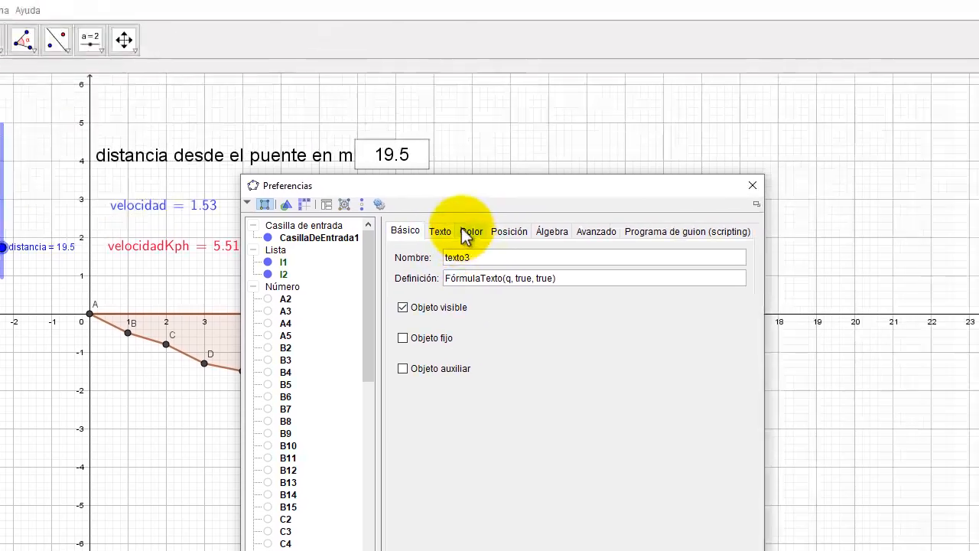
click(439, 231)
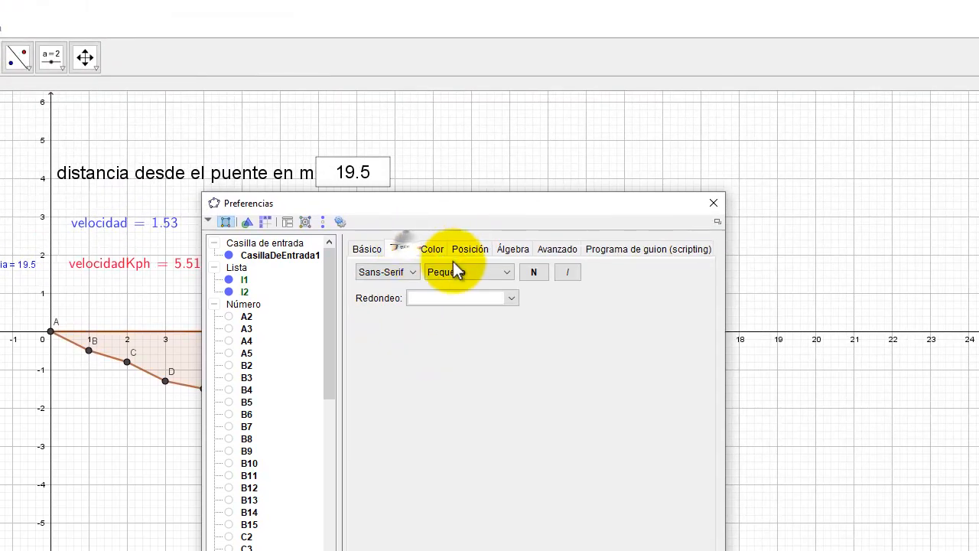
click(502, 254)
click(461, 342)
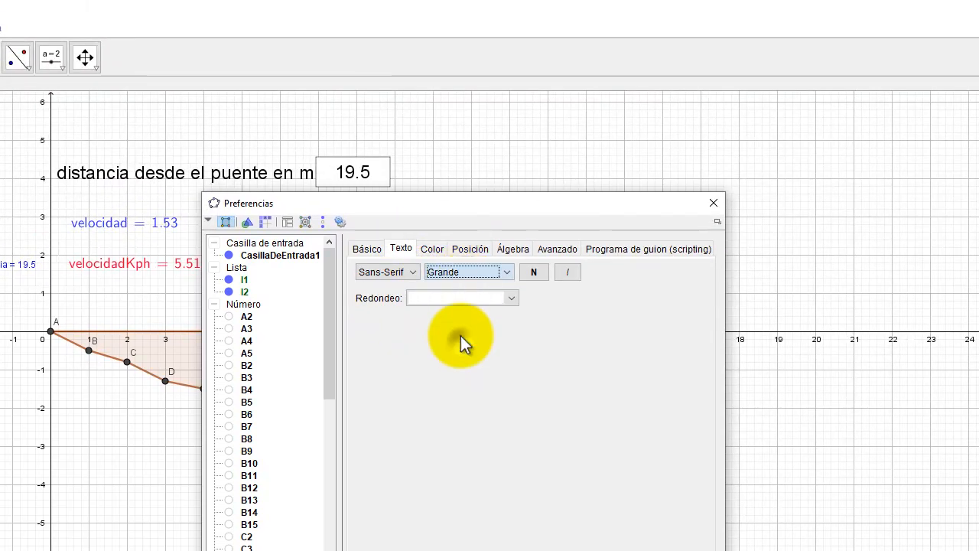
Color the q text blue (0, 0, 255) on a yellow background (255, 255, 0) and shift it slightly beneath the input box.
click(433, 249)
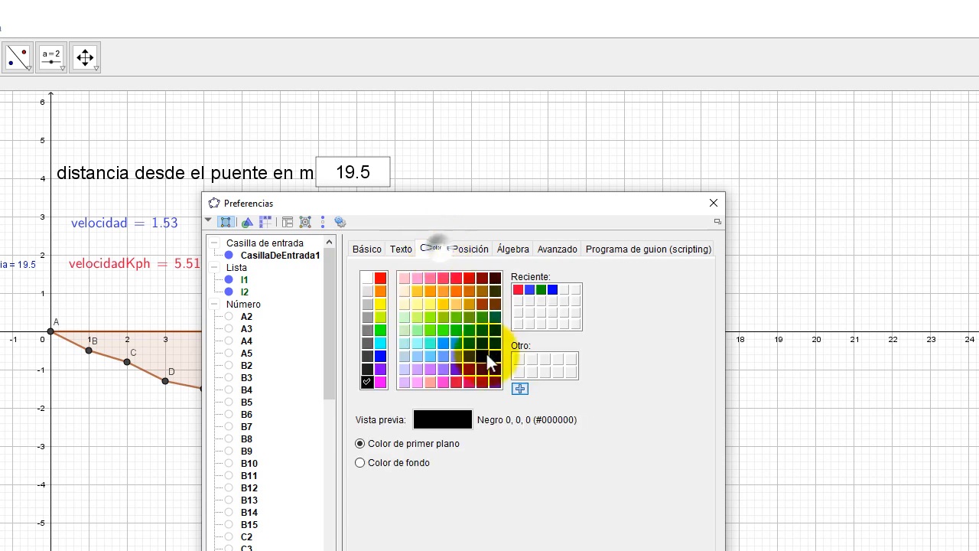
click(384, 353)
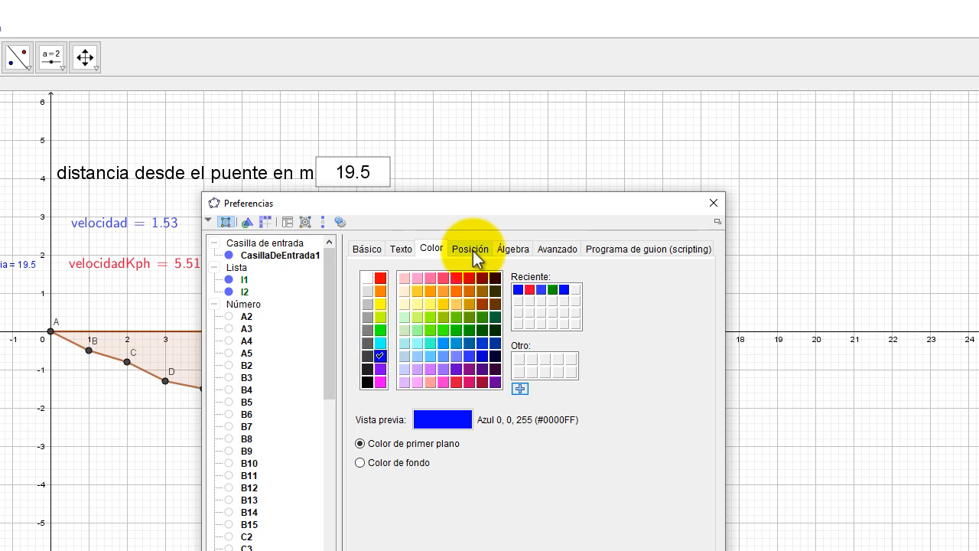
click(425, 465)
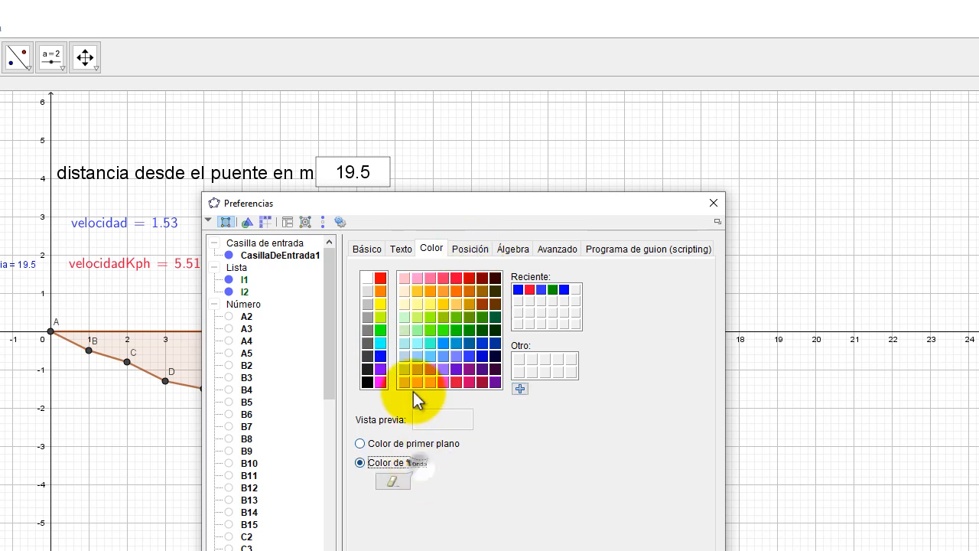
click(384, 303)
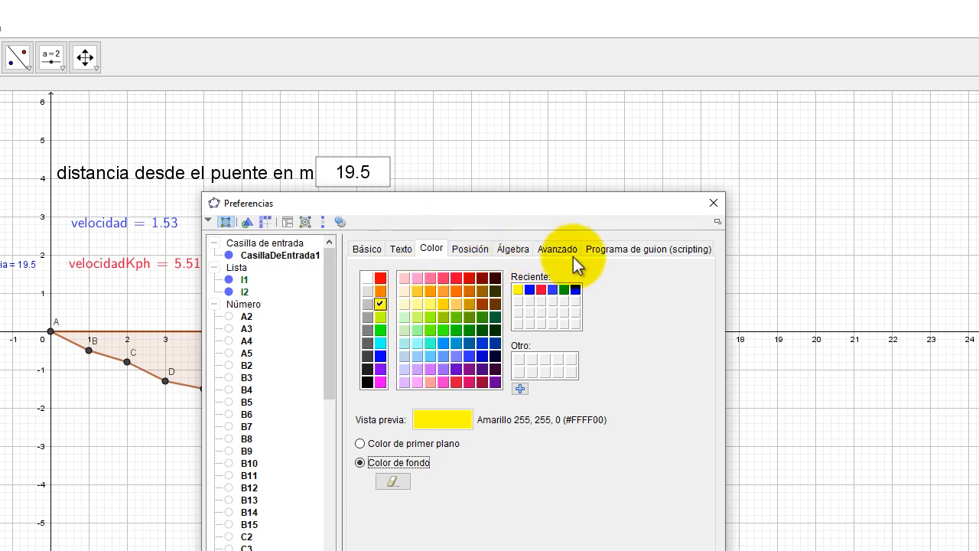
click(712, 203)
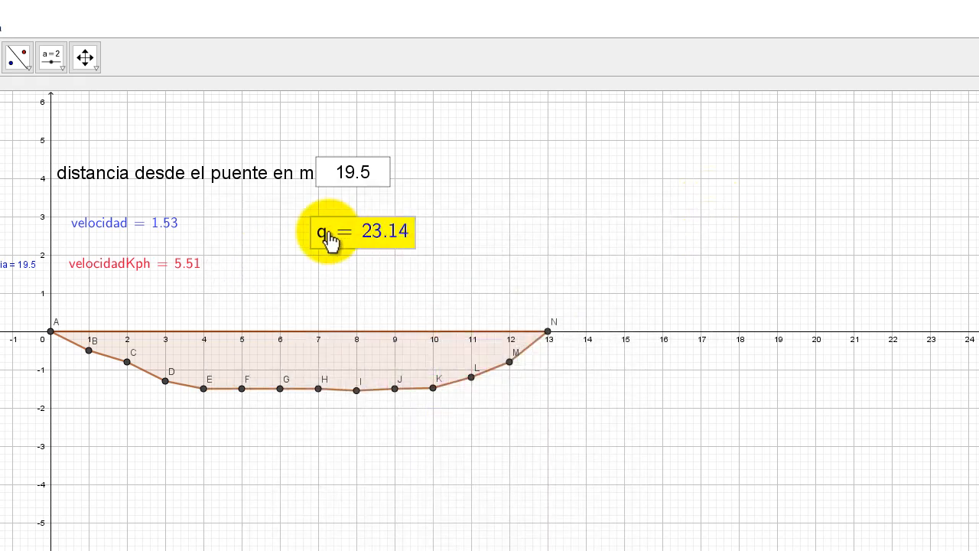
mouse_move(325, 239)
mouse_down()
mouse_move(255, 234)
mouse_move(311, 232)
mouse_up()
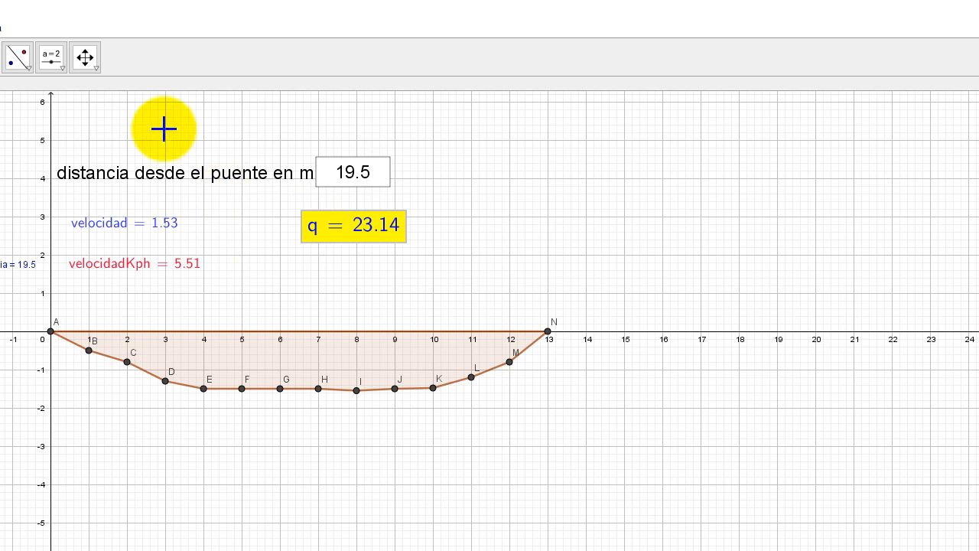
Insert the unit text "m/s" beside the velocidad text in the graphics view.
click(51, 58)
click(49, 59)
click(49, 58)
click(49, 59)
click(49, 59)
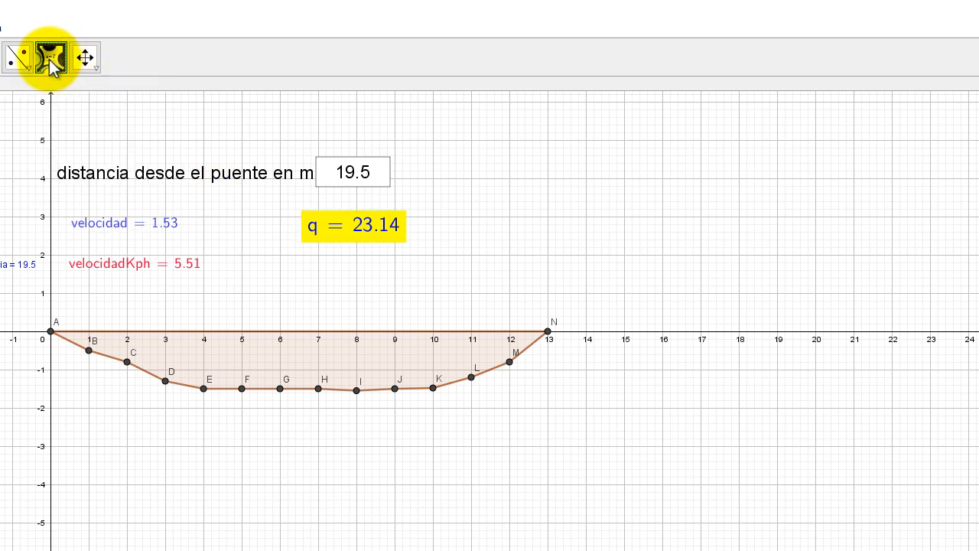
click(49, 59)
click(69, 119)
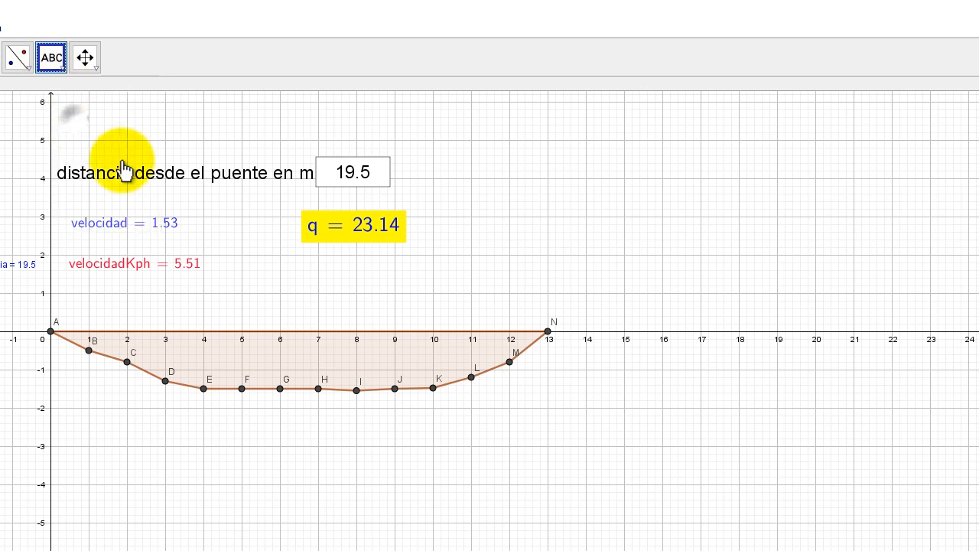
click(198, 223)
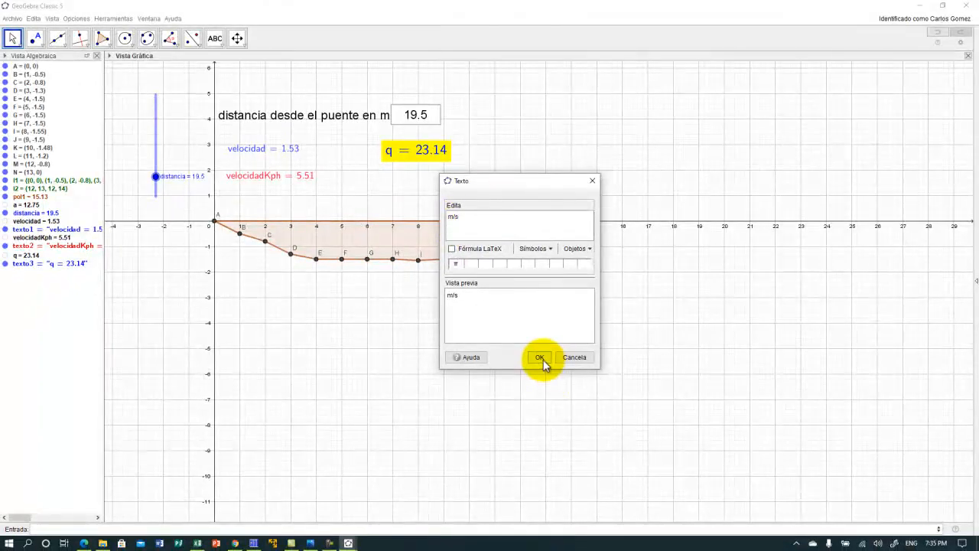
click(540, 357)
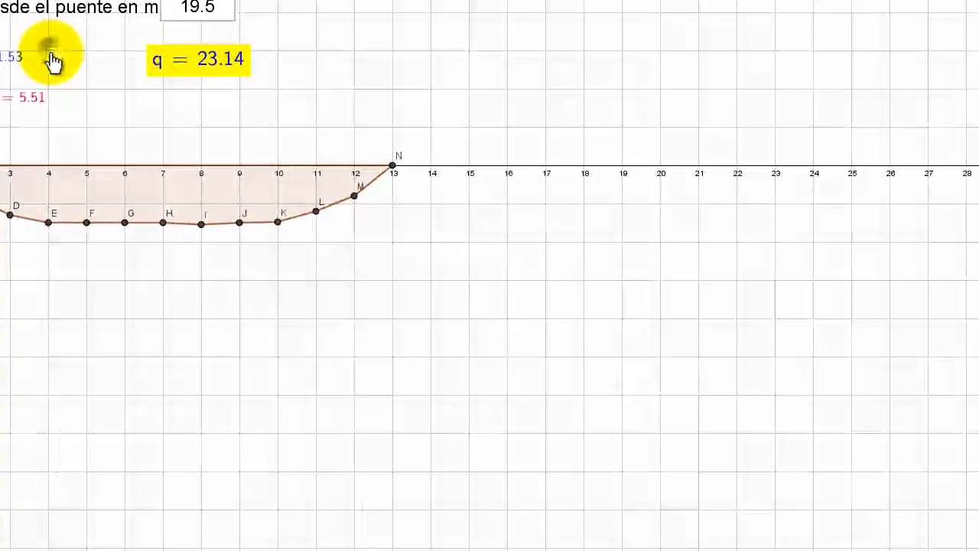
Set the text size of the m/s text to Mediano.
right_click(183, 100)
click(106, 212)
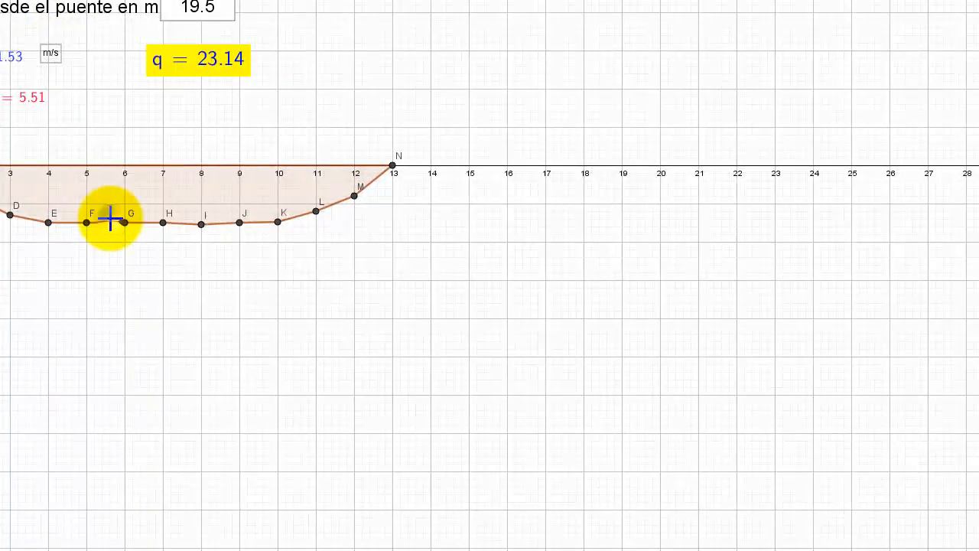
click(247, 85)
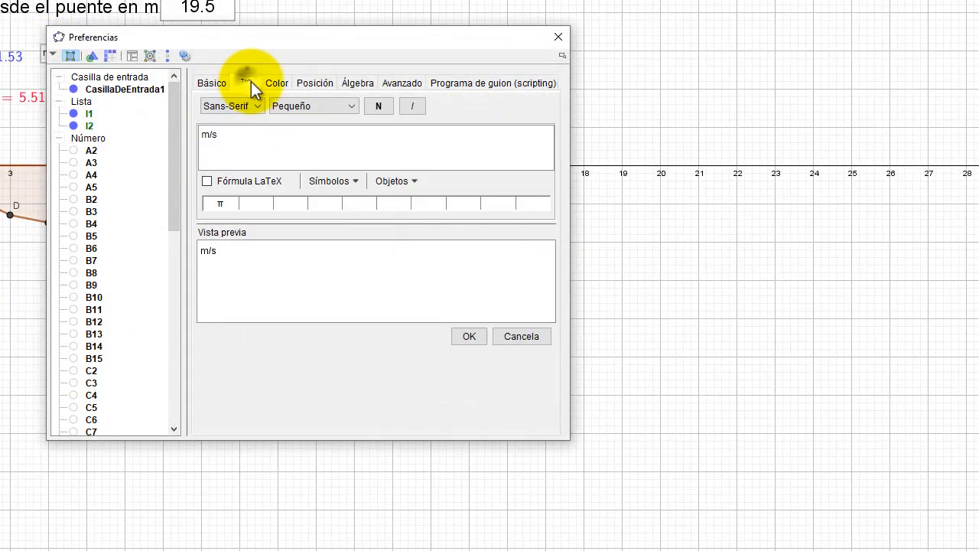
click(299, 106)
click(310, 163)
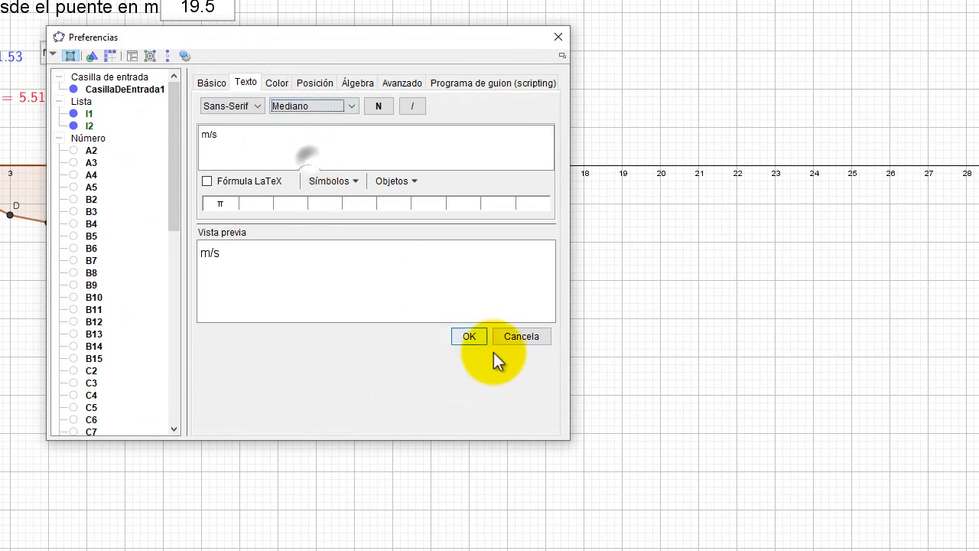
click(469, 337)
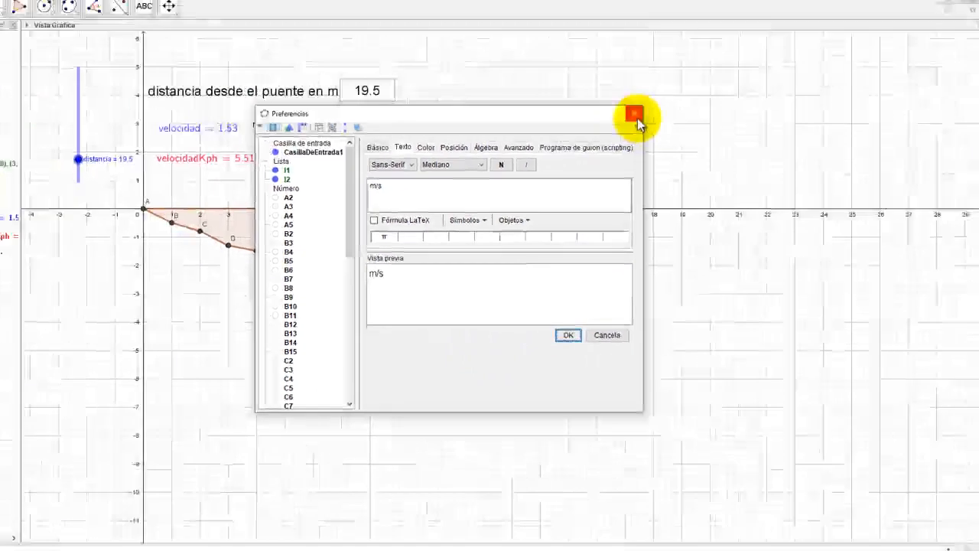
click(558, 37)
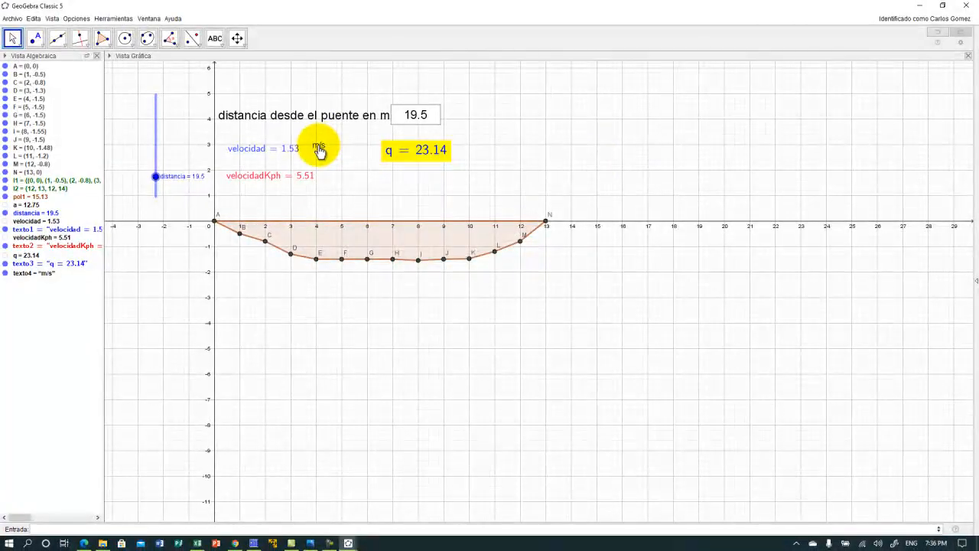
Make the m/s, velocidad, q and velocidadKph texts and the distance input box fixed objects.
click(321, 151)
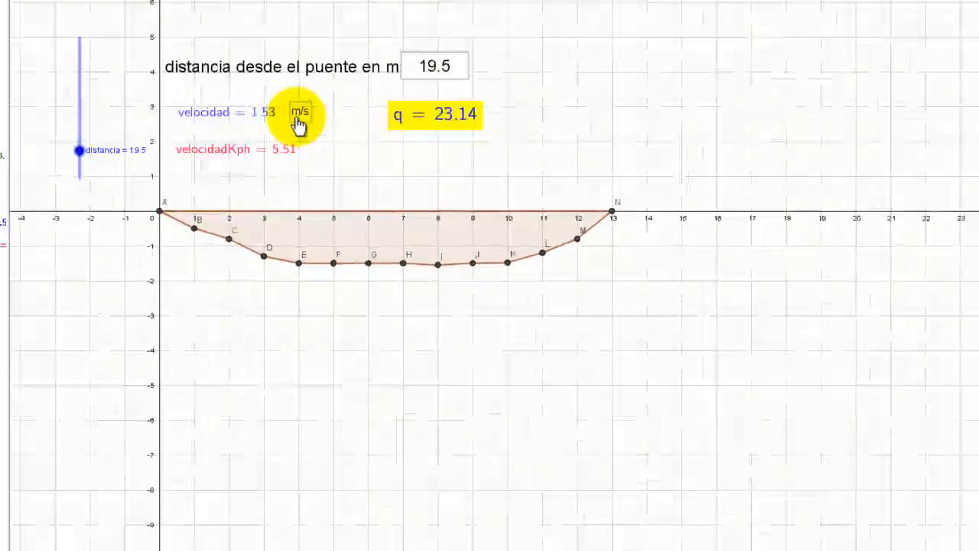
right_click(297, 102)
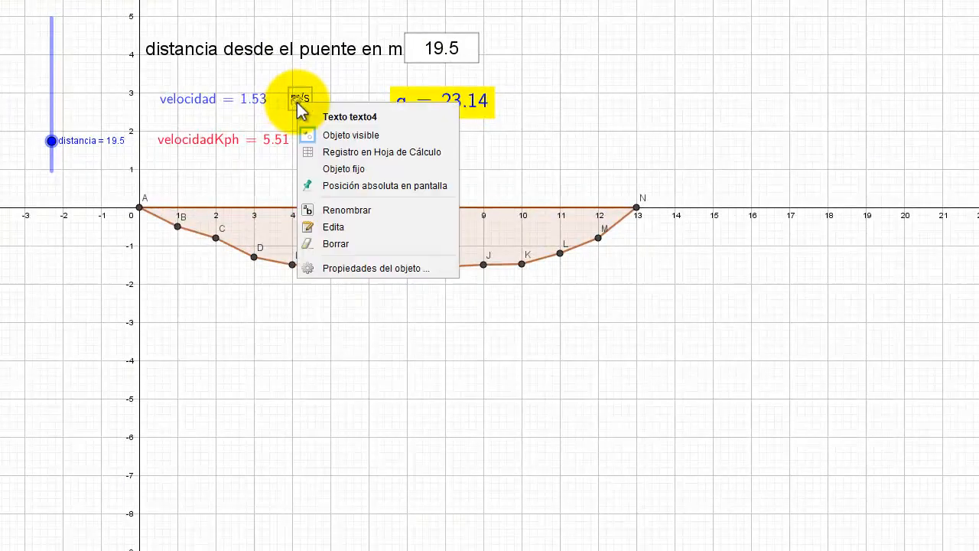
click(322, 164)
right_click(250, 101)
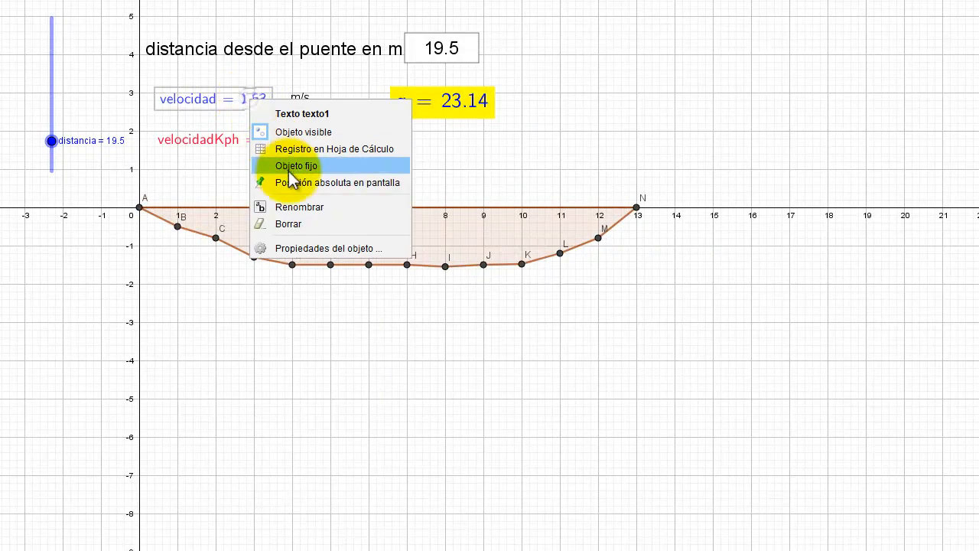
click(283, 163)
right_click(280, 55)
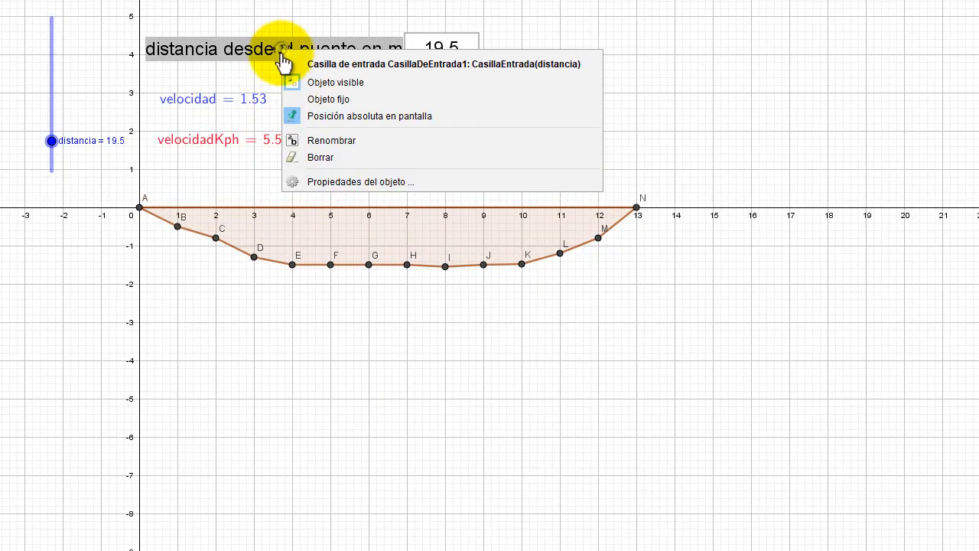
click(322, 98)
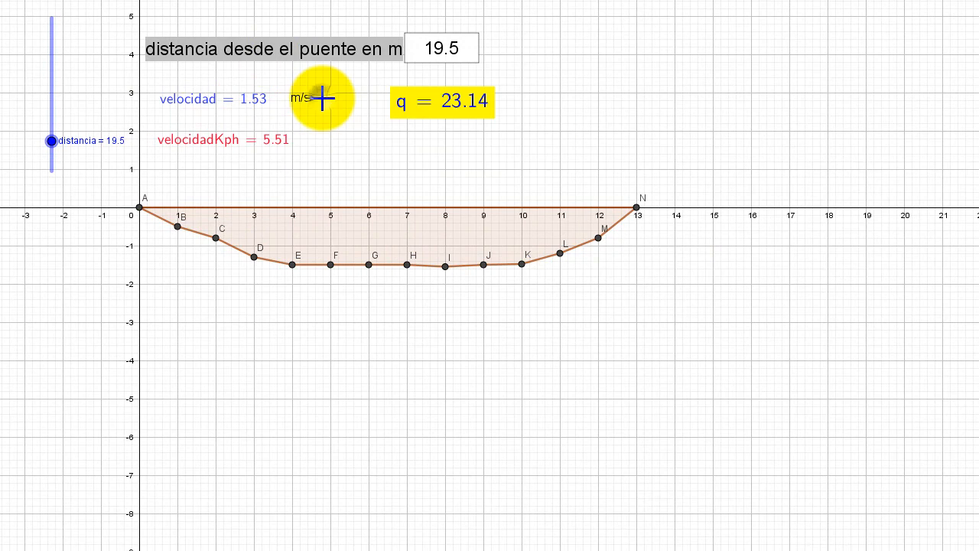
right_click(403, 101)
click(440, 167)
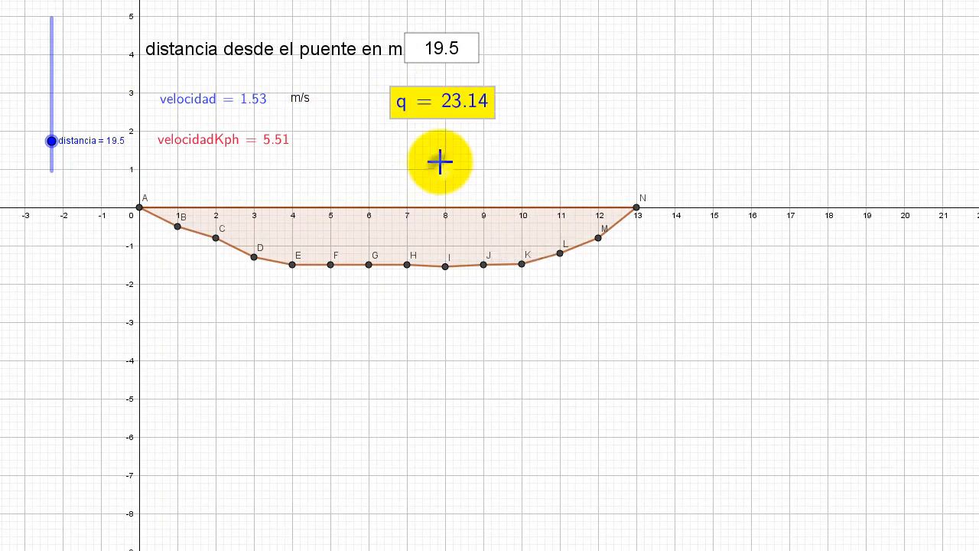
right_click(431, 51)
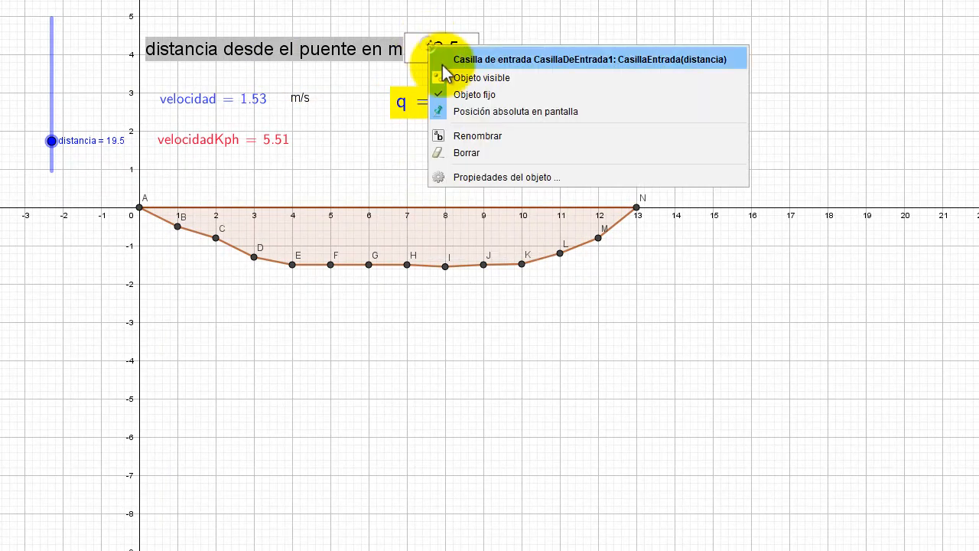
right_click(203, 138)
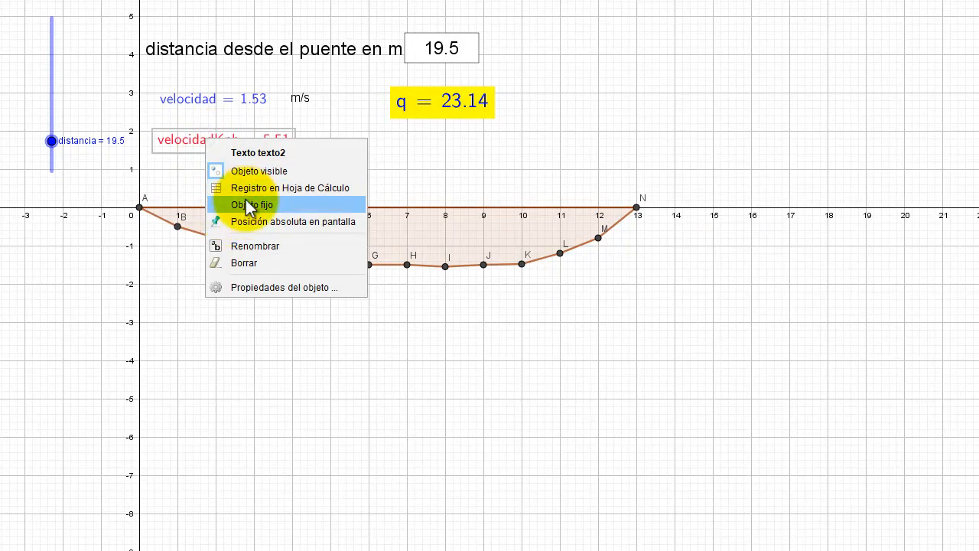
click(246, 204)
Turn off the absolute screen position of the distance input box so it follows the graphics view.
drag(229, 262, 252, 308)
right_click(299, 55)
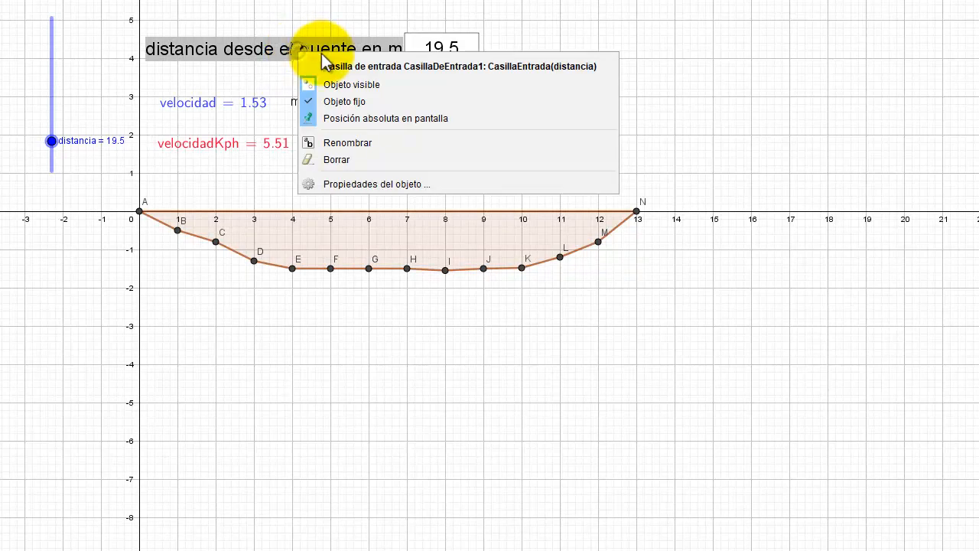
click(330, 118)
mouse_move(262, 301)
mouse_down()
mouse_move(258, 365)
mouse_move(267, 306)
mouse_move(267, 357)
mouse_move(286, 360)
mouse_move(295, 240)
mouse_move(304, 380)
mouse_move(280, 308)
mouse_move(249, 293)
mouse_up()
Move the distancia slider slightly closer to the y-axis, make it a fixed object and turn off its absolute screen position.
drag(52, 105, 66, 105)
right_click(63, 96)
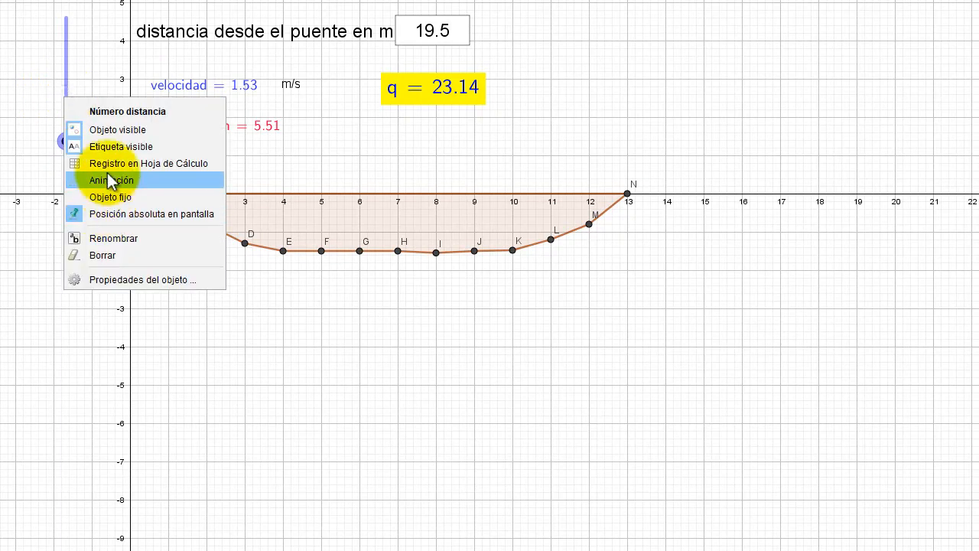
click(113, 197)
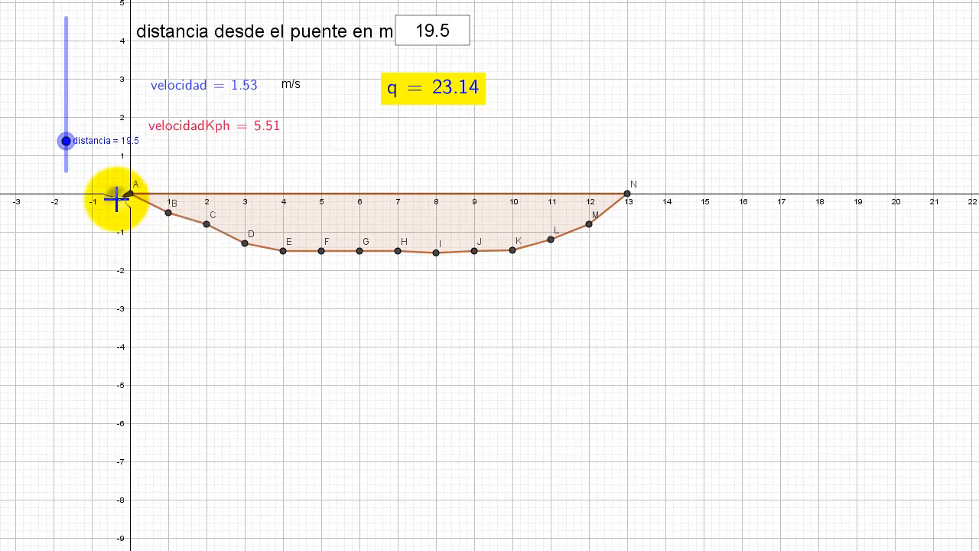
right_click(66, 113)
click(94, 226)
drag(186, 339, 199, 377)
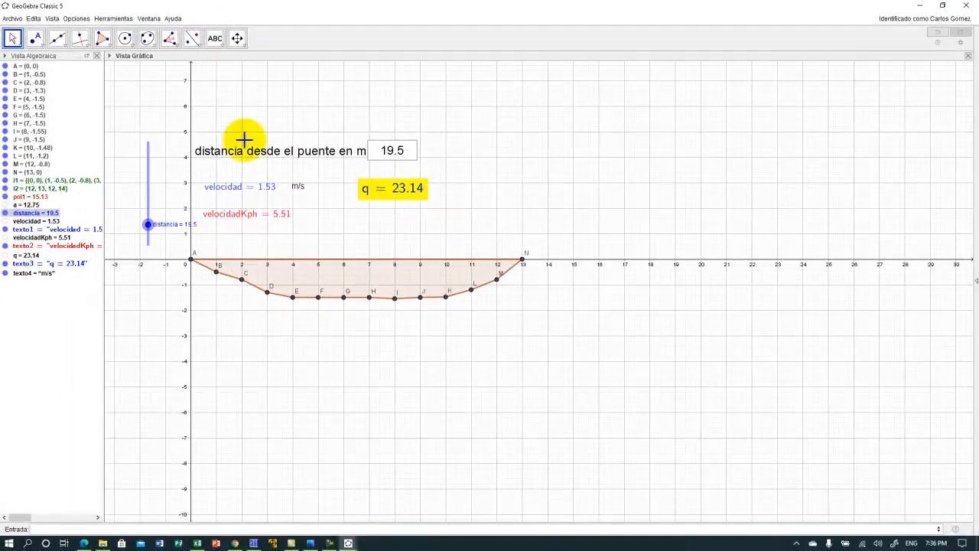
Insert the unit text "m3/s" beside the q text.
click(215, 37)
click(444, 187)
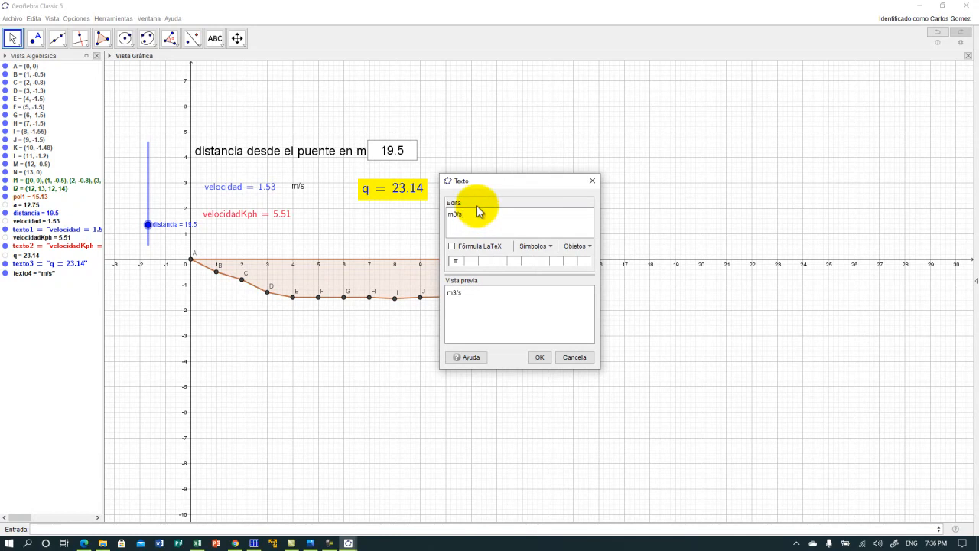
click(539, 357)
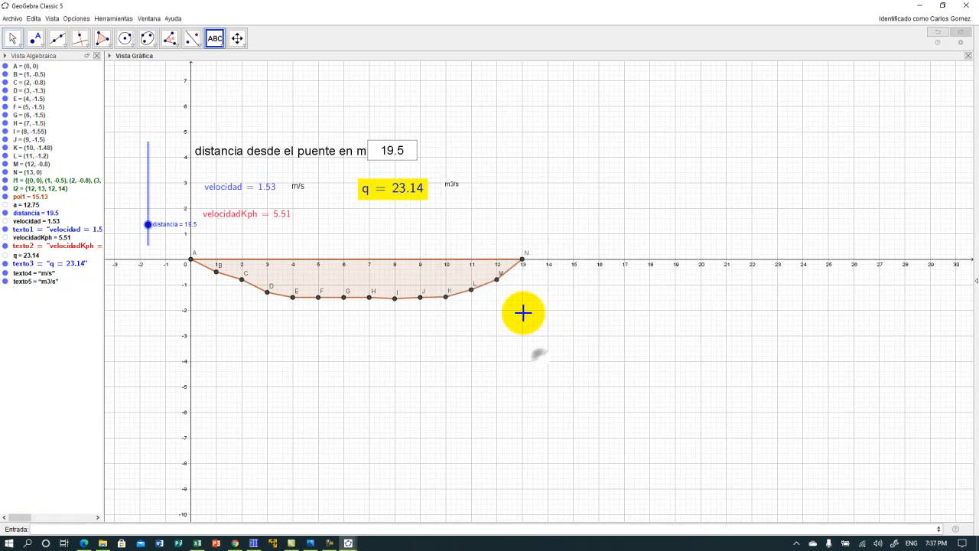
Set the font size of the m3/s unit text to Grande.
right_click(453, 188)
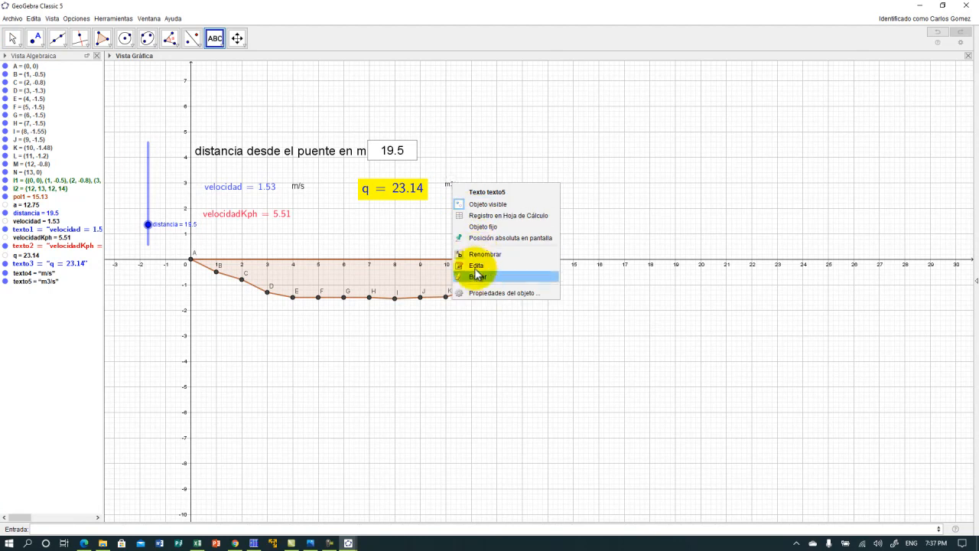
click(485, 291)
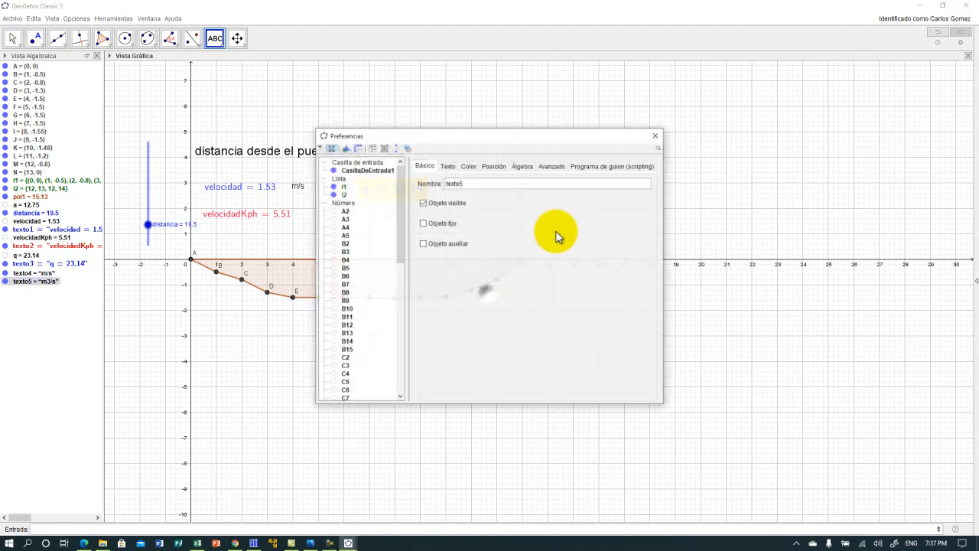
click(493, 167)
click(466, 166)
click(451, 167)
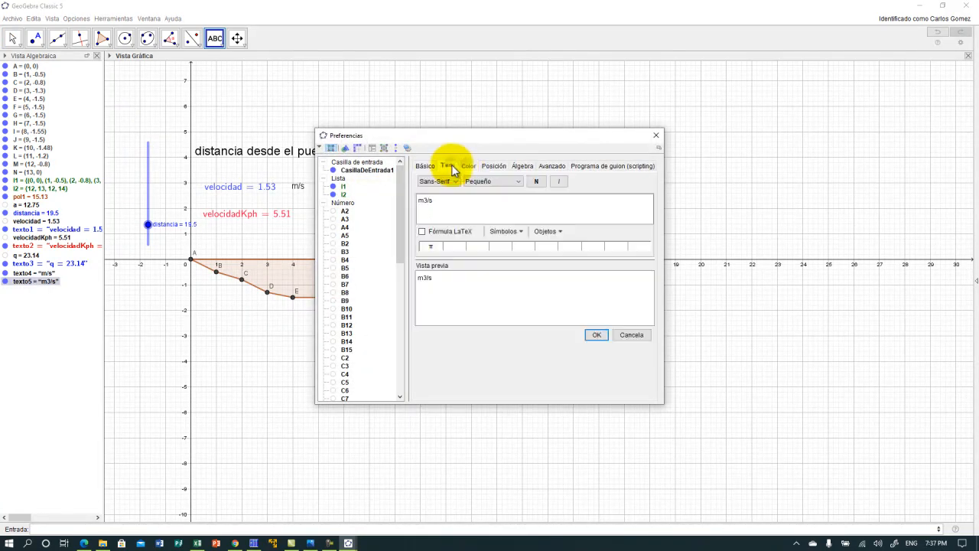
click(493, 181)
click(487, 223)
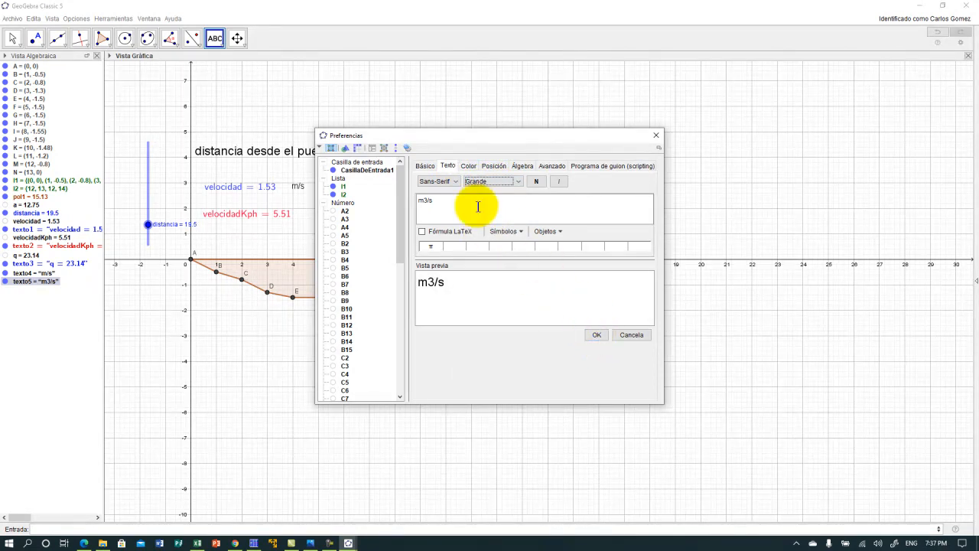
Give the m3/s unit text a blue (#0000FF) background color.
click(426, 167)
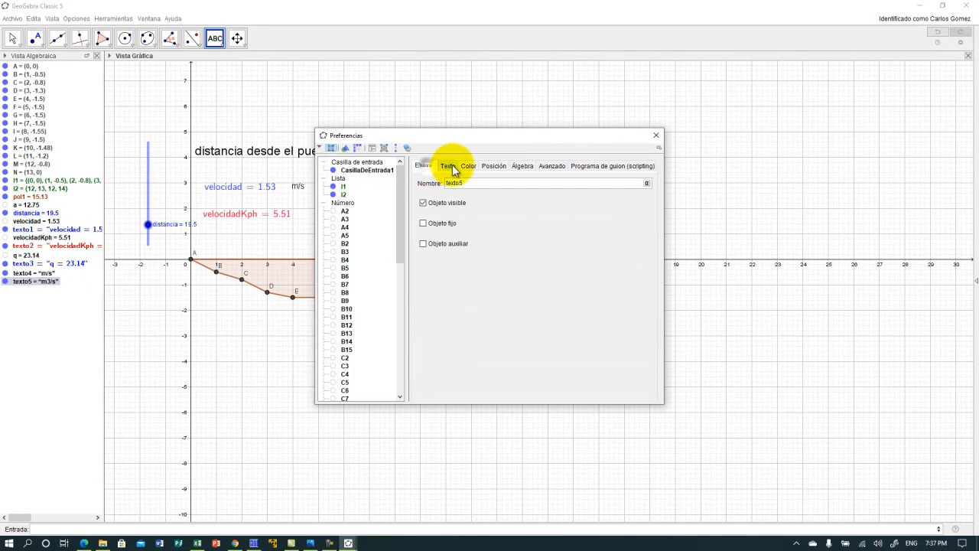
click(465, 166)
click(433, 240)
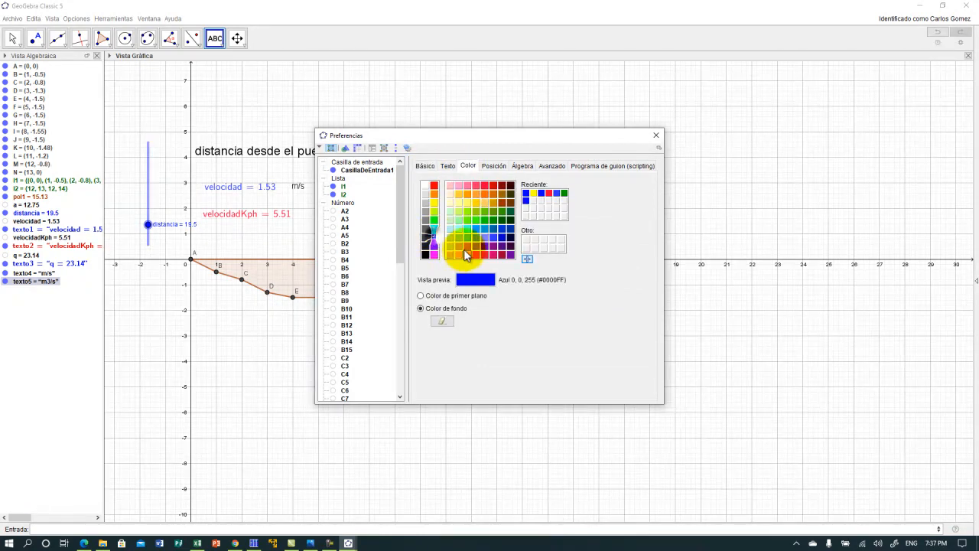
click(655, 136)
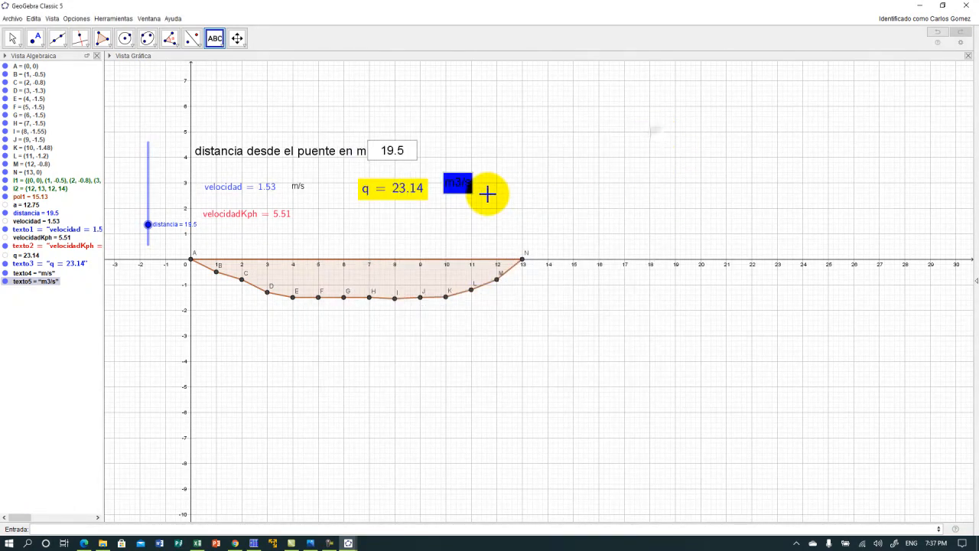
Move the m3/s text level with the q text and give it a yellow (#FFFF00) background and blue (#0000FF) foreground color.
drag(461, 185, 460, 191)
right_click(458, 196)
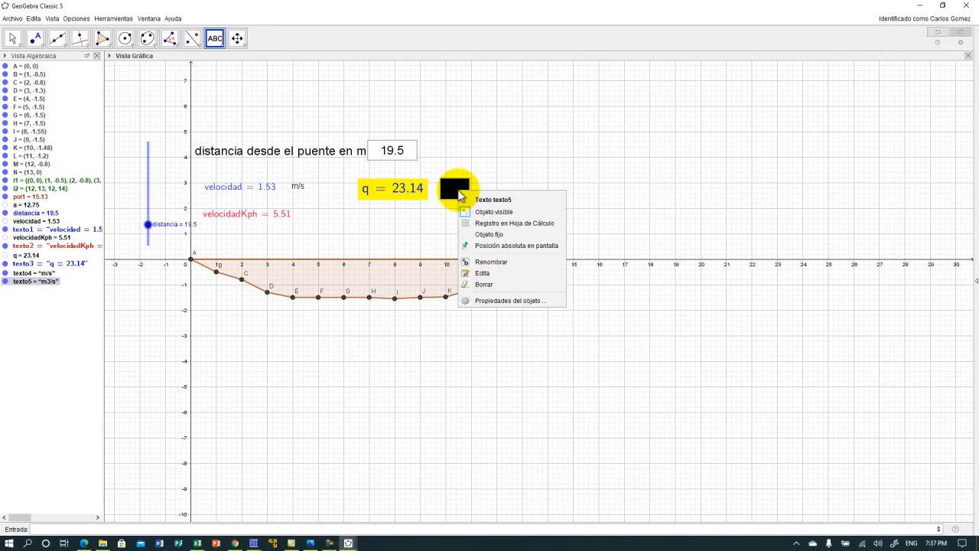
click(494, 298)
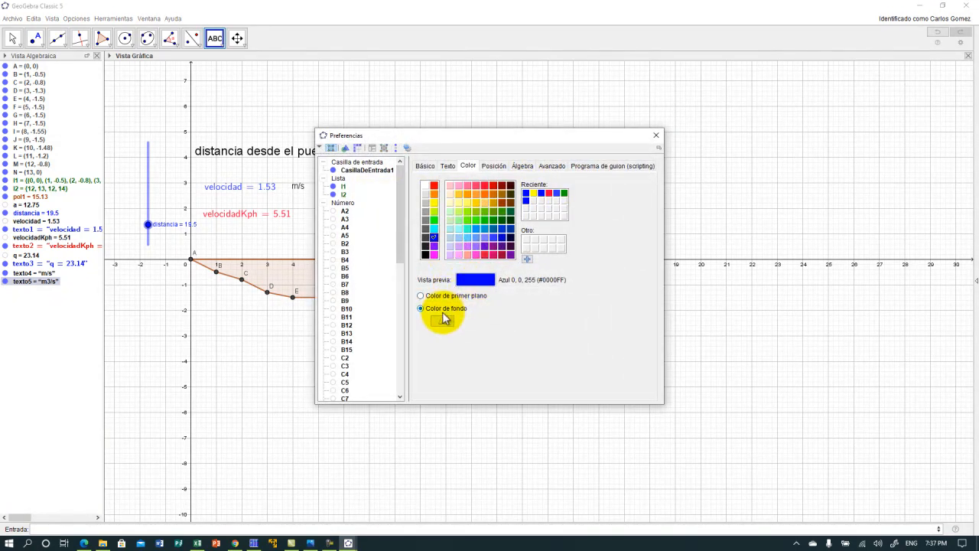
click(434, 203)
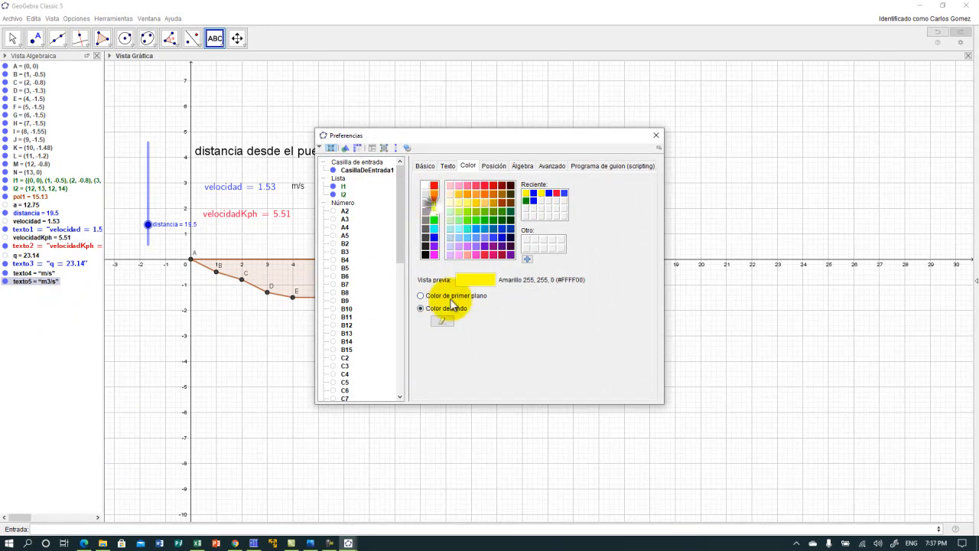
click(433, 237)
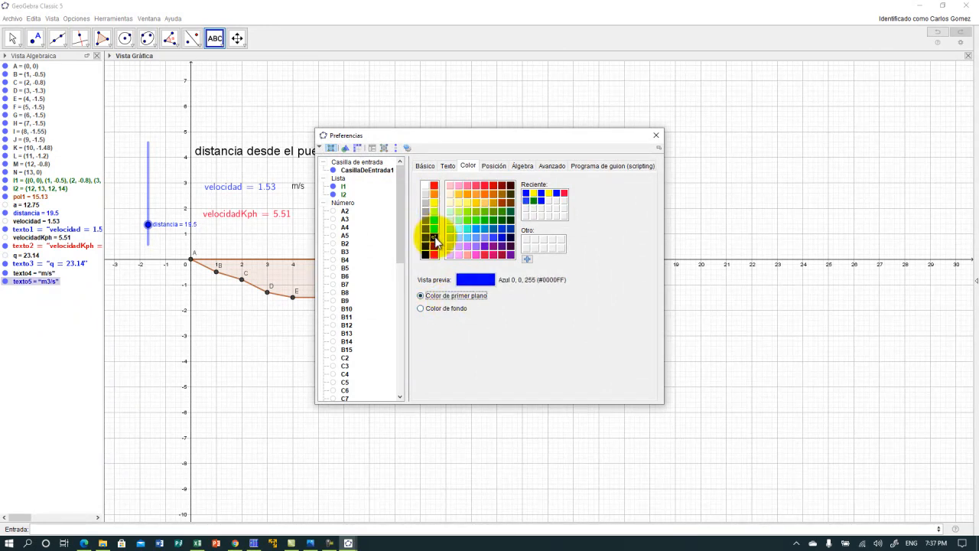
click(654, 138)
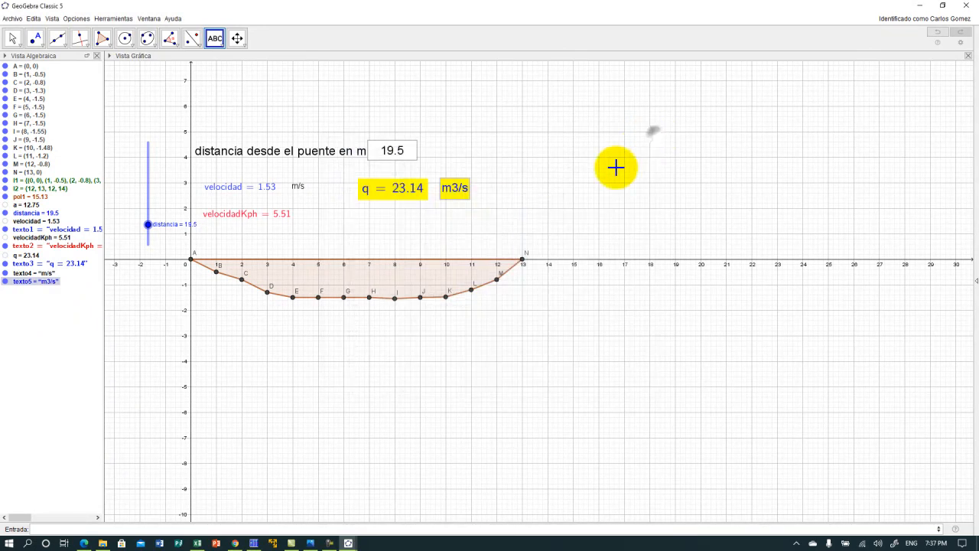
Make the m3/s unit text a fixed object.
right_click(451, 192)
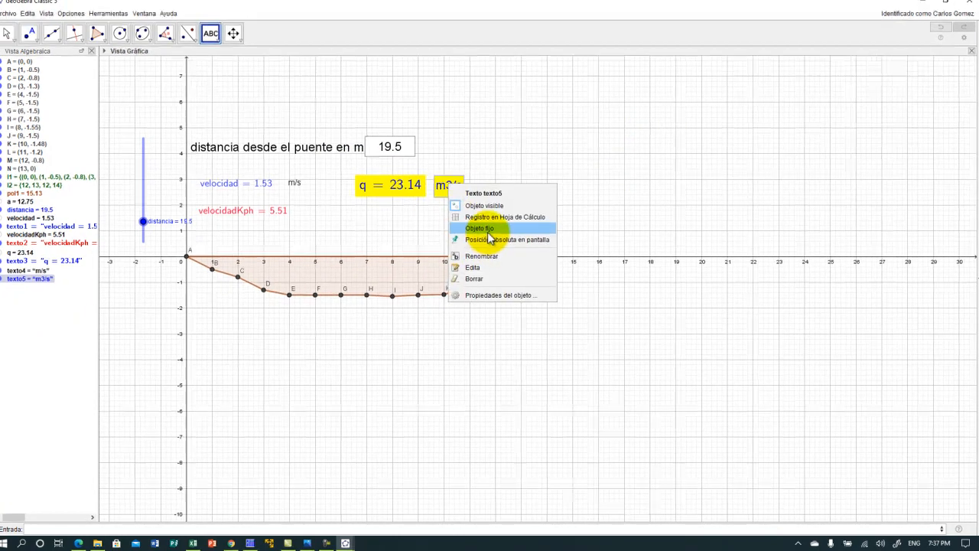
click(487, 231)
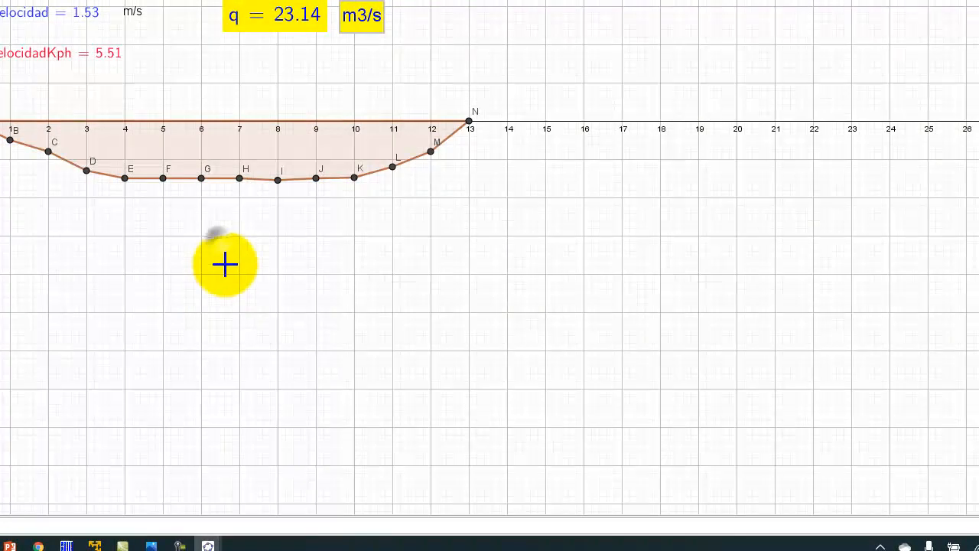
click(224, 264)
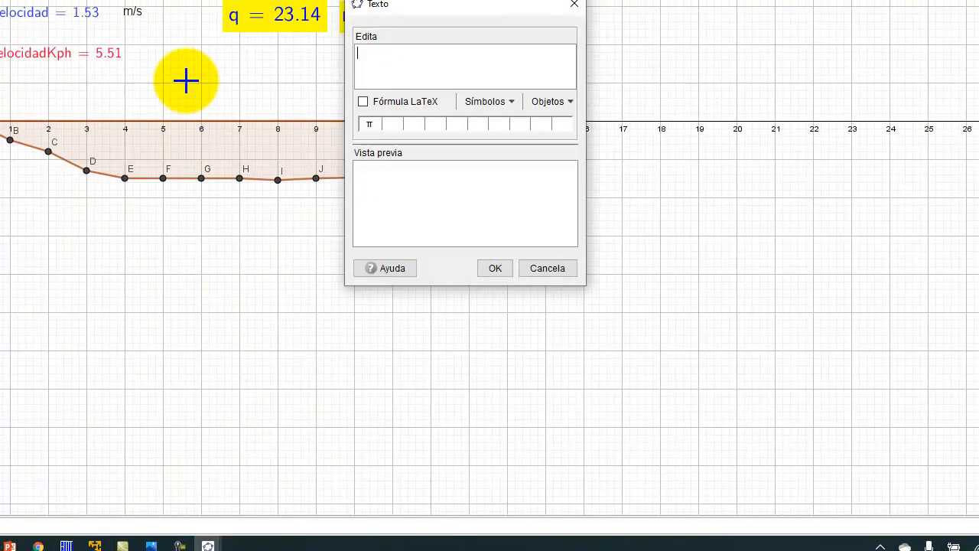
click(573, 7)
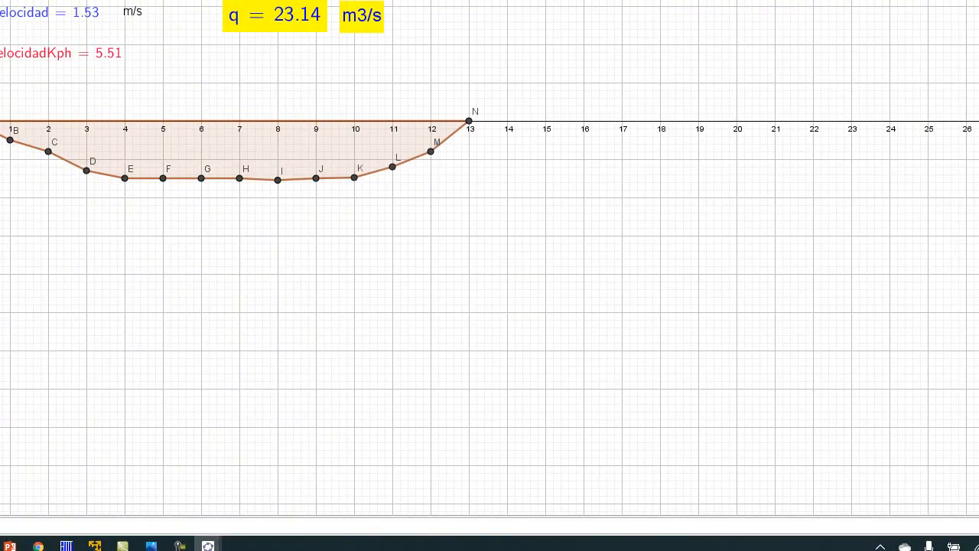
Raise the distancia slider to 50.5 to test the velocity and flow rate texts.
drag(61, 219, 57, 195)
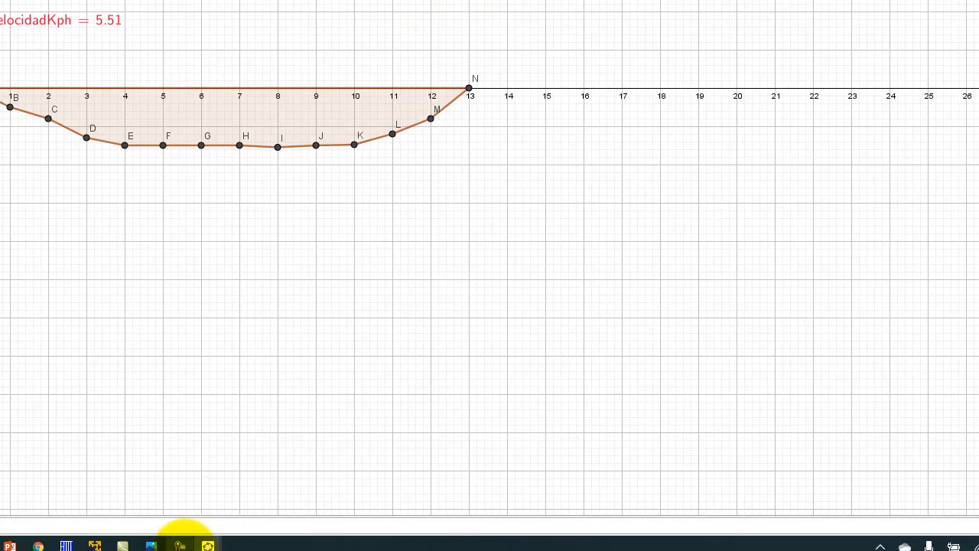
click(179, 544)
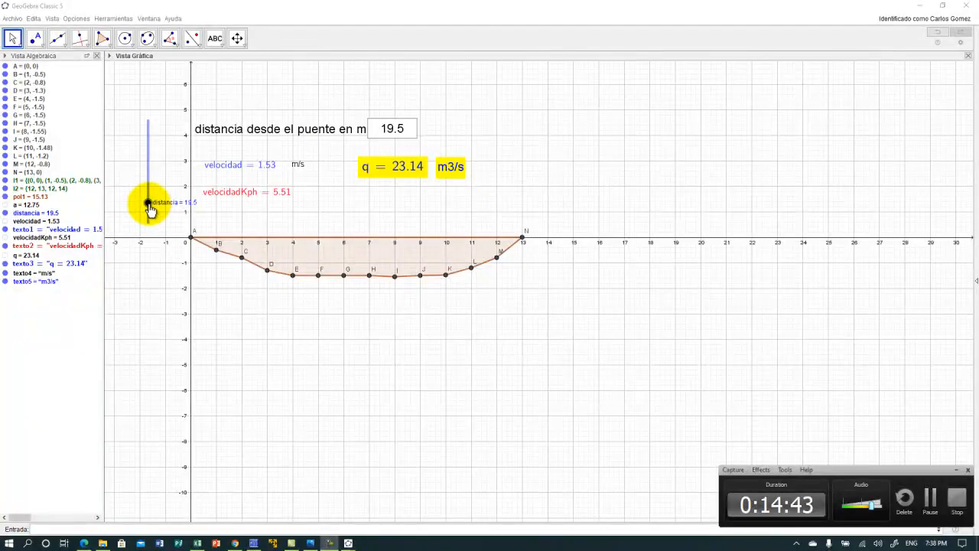
drag(150, 208, 149, 170)
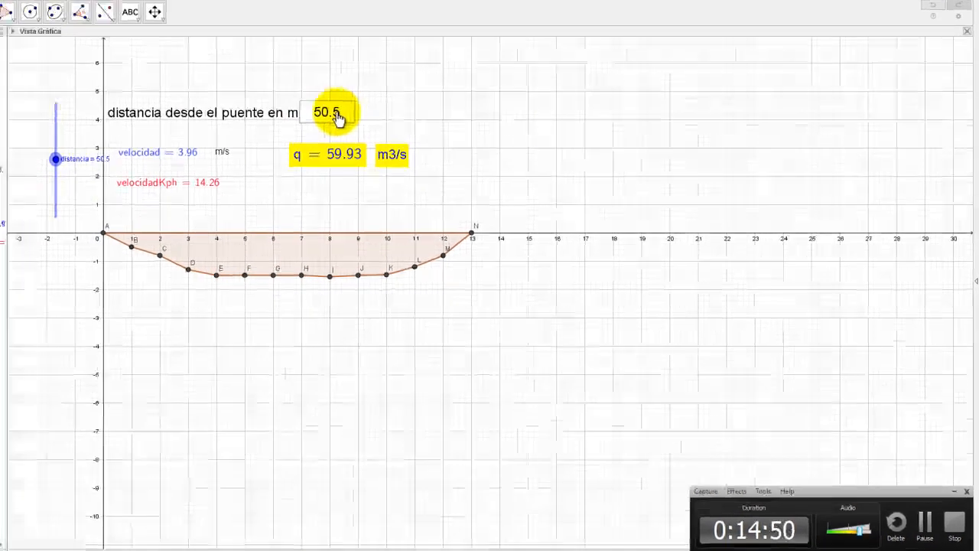
Select the value in the distance input box for editing.
click(404, 129)
drag(405, 127, 364, 128)
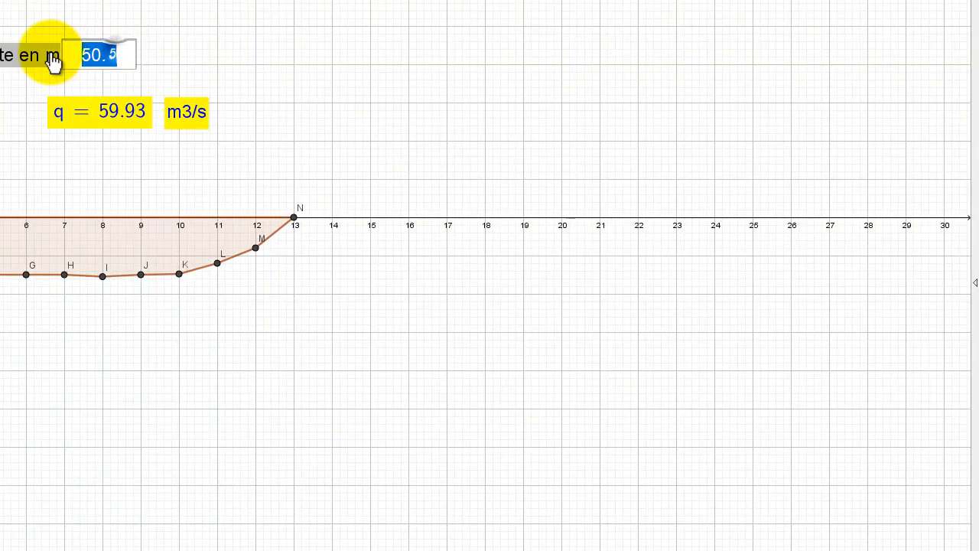